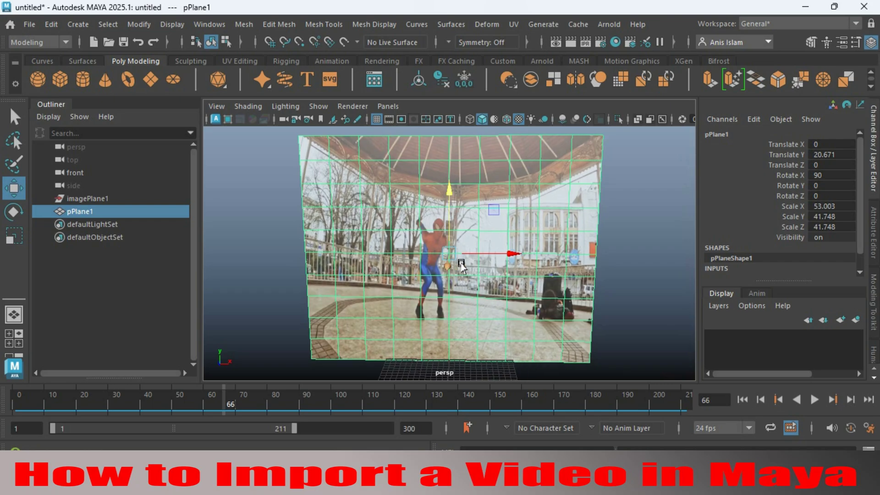
- Play the backflip animation on the textured plane and deselect pPlane1 during playback
{"action": "right_click_drag", "start_coordinate": [444, 263], "coordinate": [477, 282], "text": "alt"}
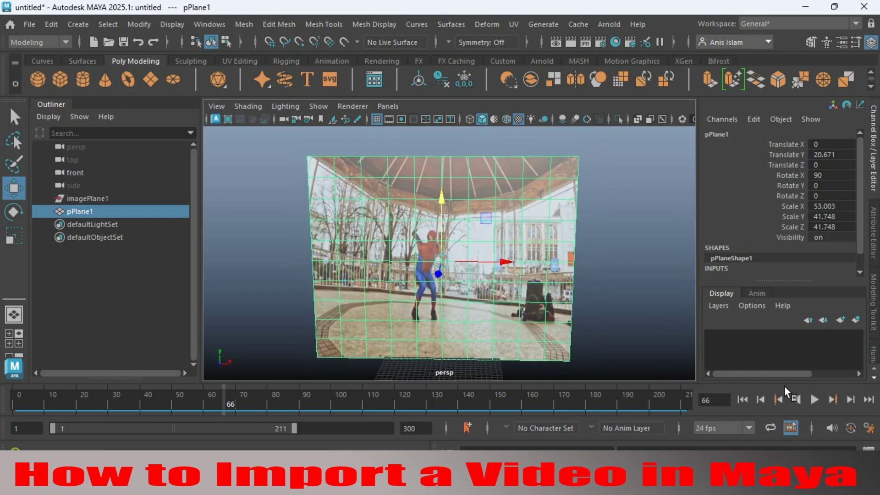
{"action": "left_click", "coordinate": [814, 399]}
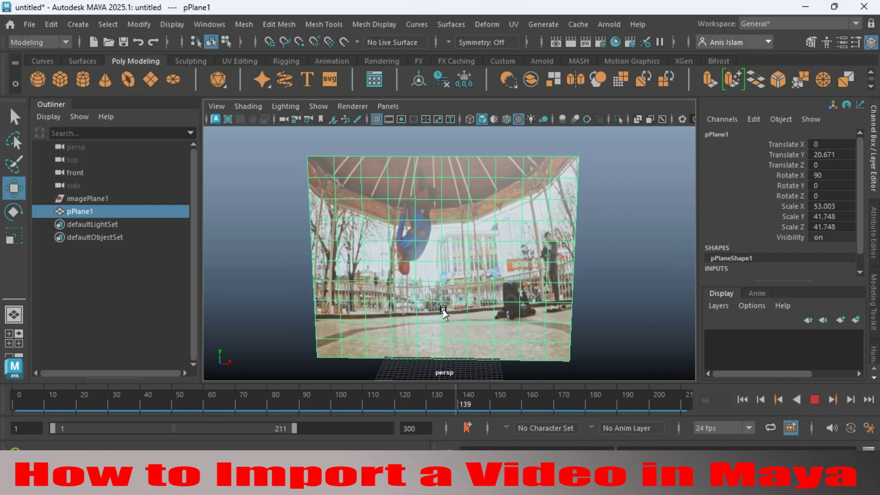
{"action": "left_click", "coordinate": [622, 275]}
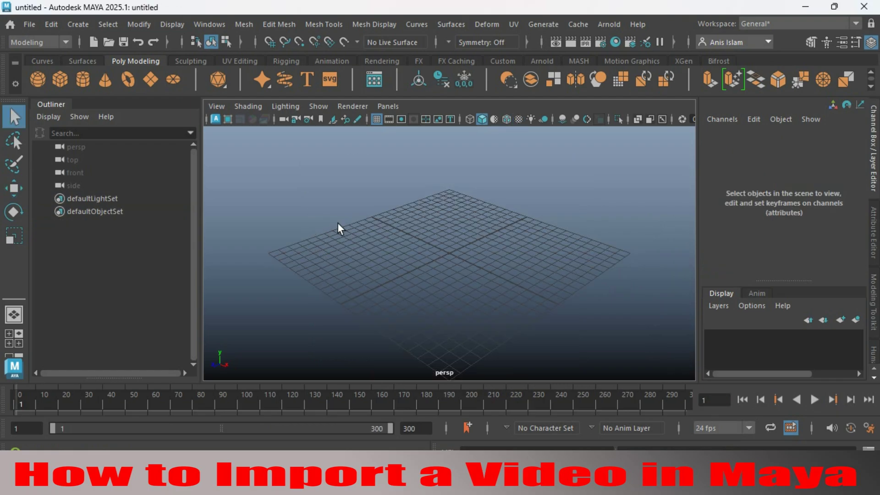
- Import Backflip.mp4 from the Desktop Video folder as the persp camera image plane, showing All Files
{"action": "left_click", "coordinate": [216, 106]}
{"action": "mouse_move", "coordinate": [242, 394]}
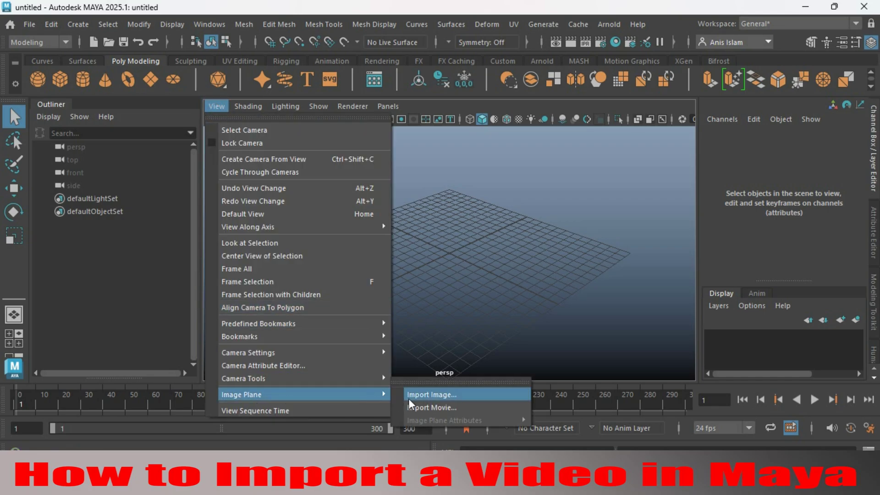
{"action": "left_click", "coordinate": [431, 408]}
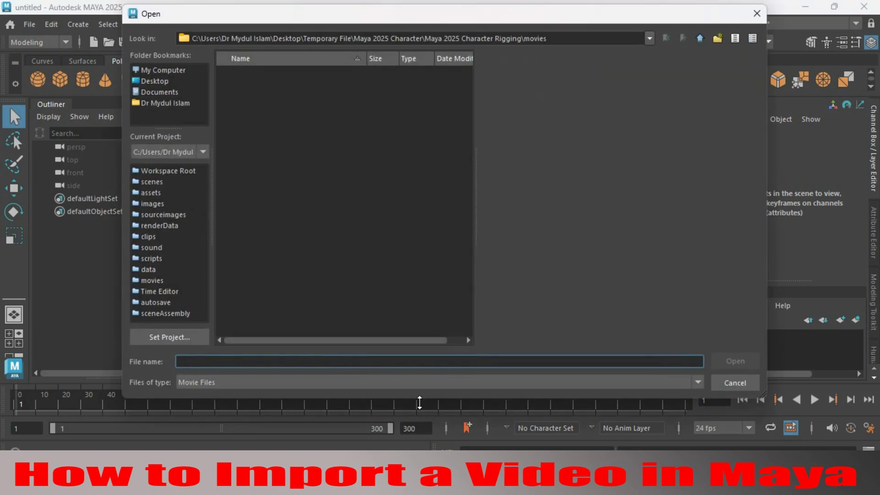
{"action": "left_click", "coordinate": [158, 86]}
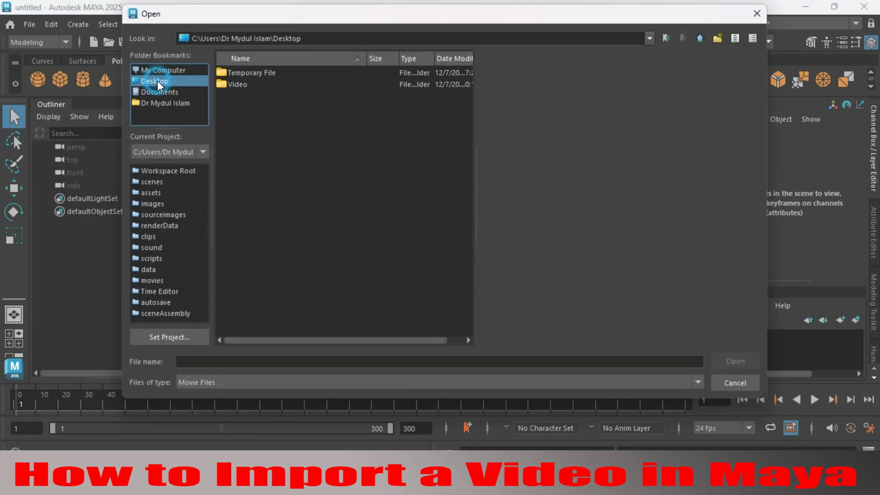
{"action": "double_click", "coordinate": [233, 86]}
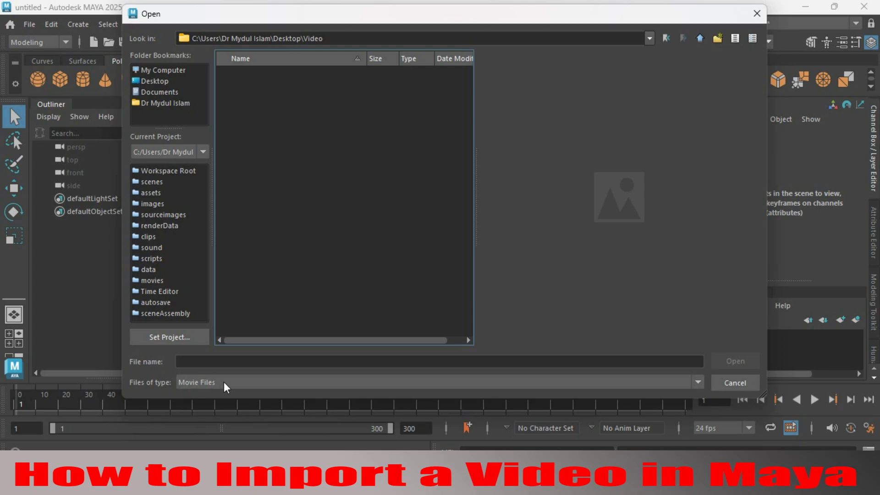
{"action": "left_click", "coordinate": [202, 382]}
{"action": "left_click", "coordinate": [203, 406]}
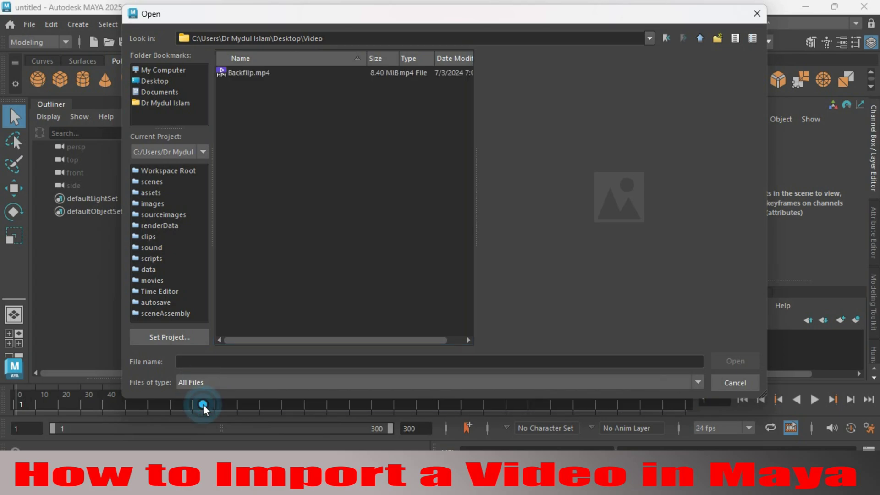
{"action": "left_click", "coordinate": [251, 76]}
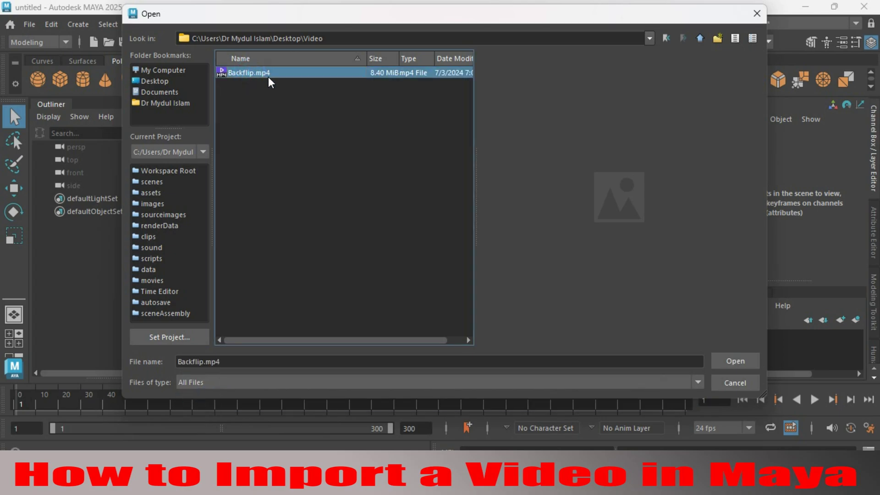
{"action": "left_click", "coordinate": [733, 361]}
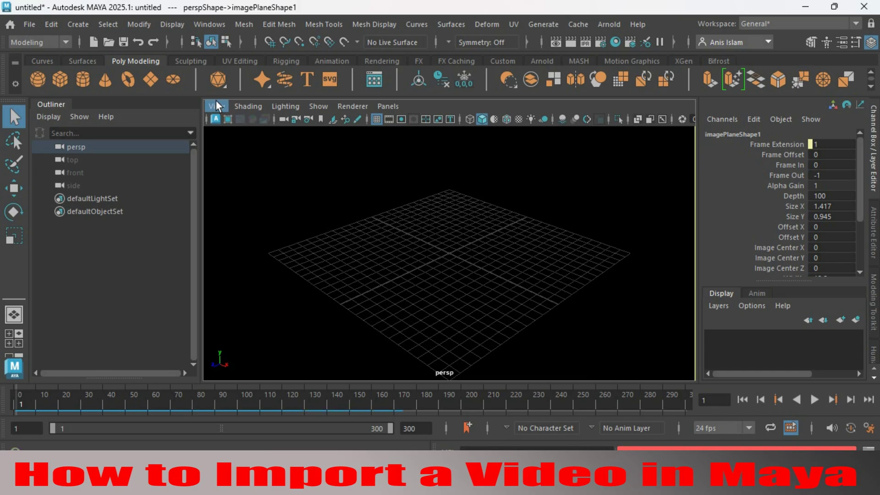
- Discard the image-plane scene for a new unsaved scene and bring up File Explorer
{"action": "left_click", "coordinate": [27, 21]}
{"action": "left_click", "coordinate": [51, 50]}
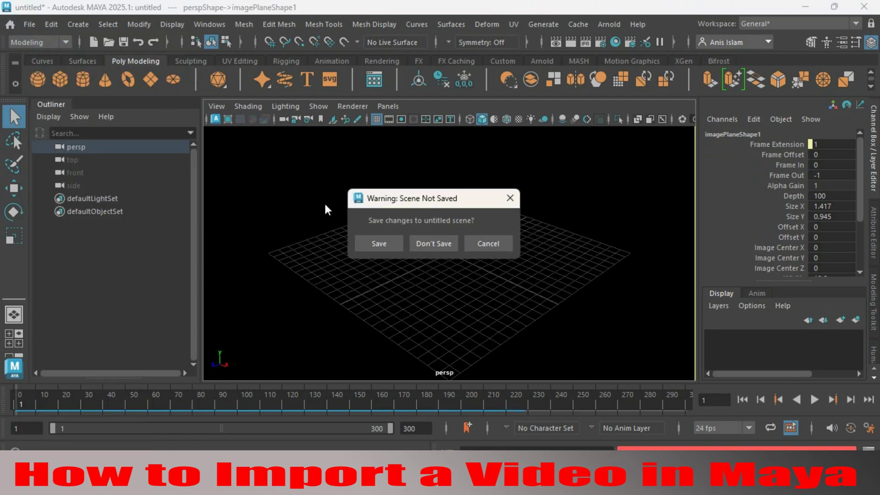
{"action": "left_click", "coordinate": [420, 243]}
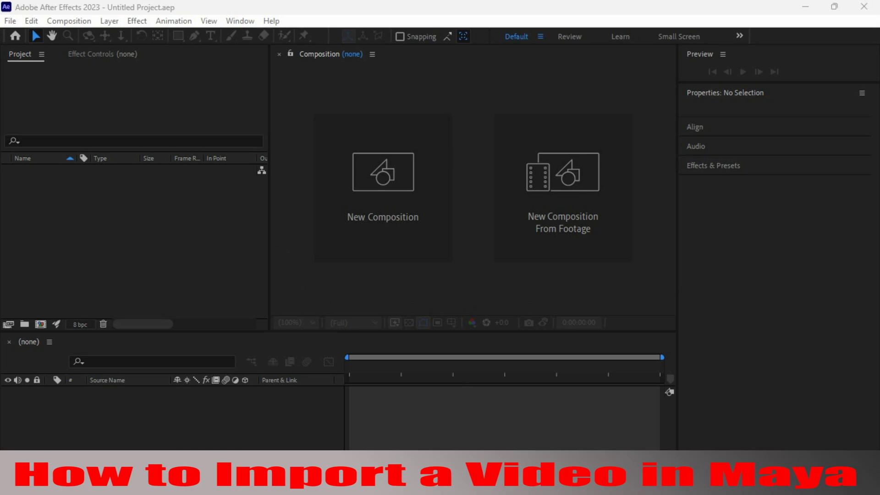
{"action": "key", "text": "super+e"}
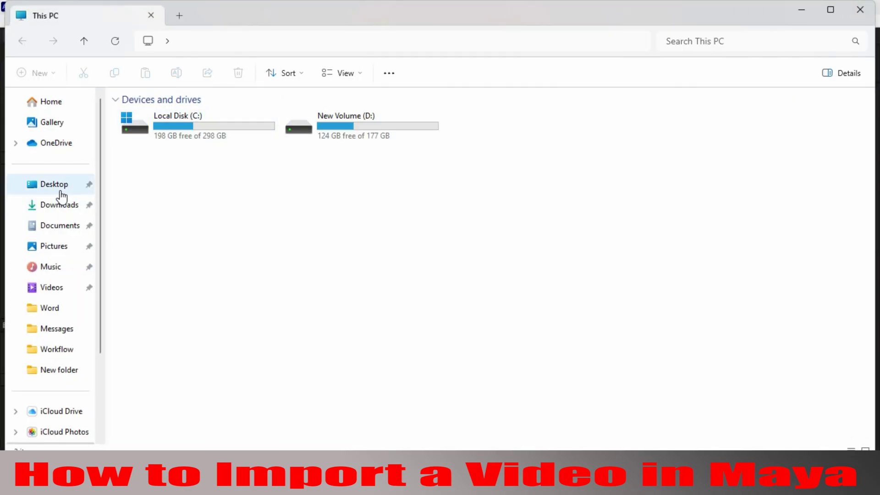
- Locate and select the Backflip video in the Desktop Video folder
{"action": "left_click", "coordinate": [61, 194]}
{"action": "double_click", "coordinate": [201, 140]}
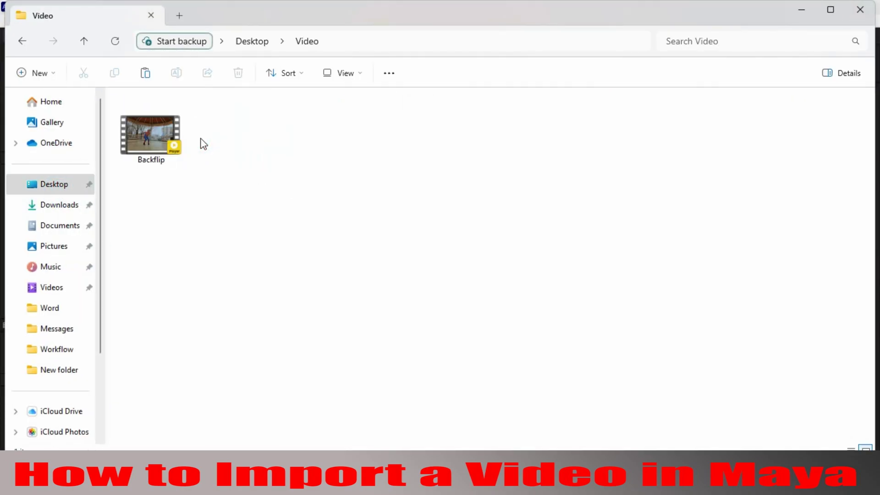
{"action": "left_click", "coordinate": [128, 136]}
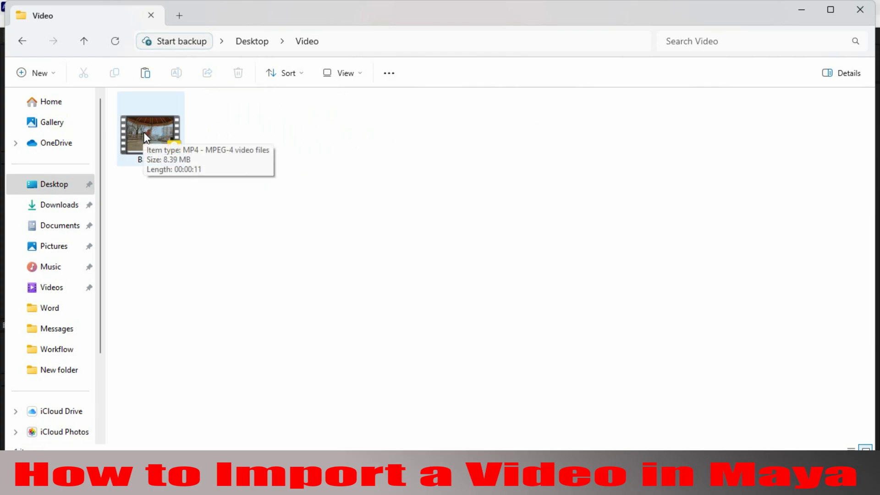
{"action": "left_click", "coordinate": [145, 134]}
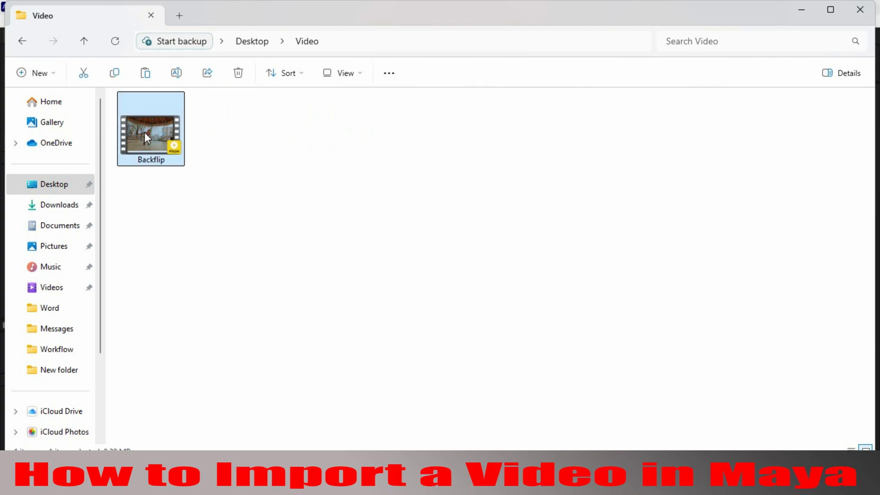
{"action": "right_click", "coordinate": [145, 133]}
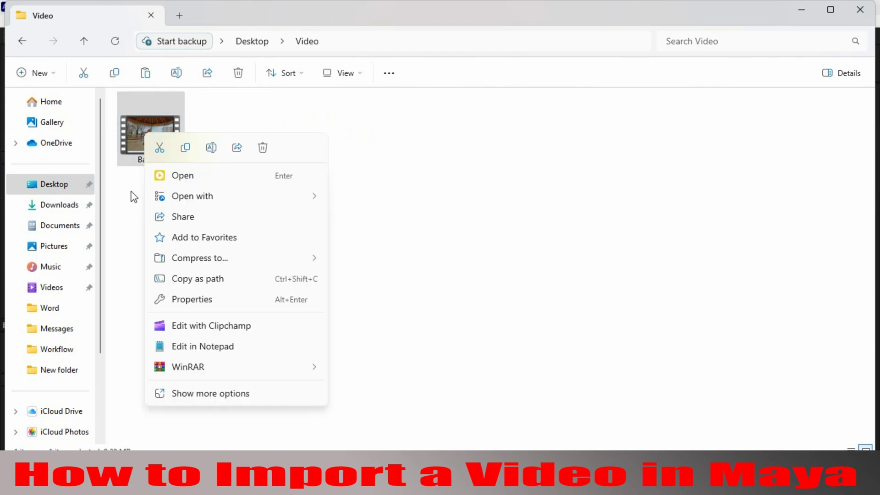
- Check Backflip's Details properties (1920×1080, 24 fps, 11 seconds) and close them
{"action": "left_click", "coordinate": [190, 394]}
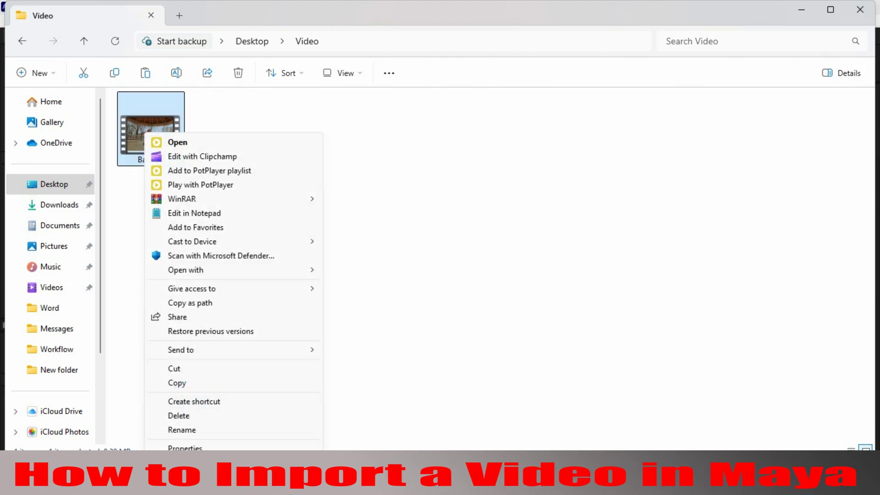
{"action": "left_click", "coordinate": [186, 448]}
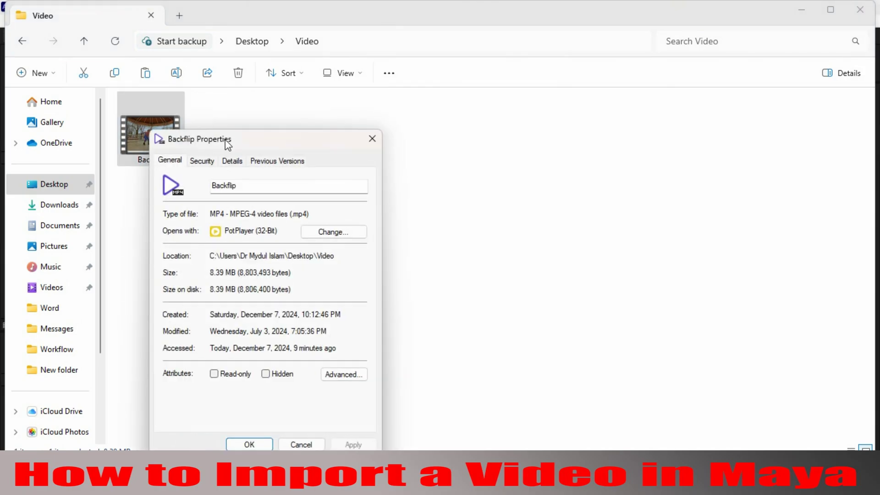
{"action": "left_click_drag", "start_coordinate": [238, 149], "coordinate": [512, 115]}
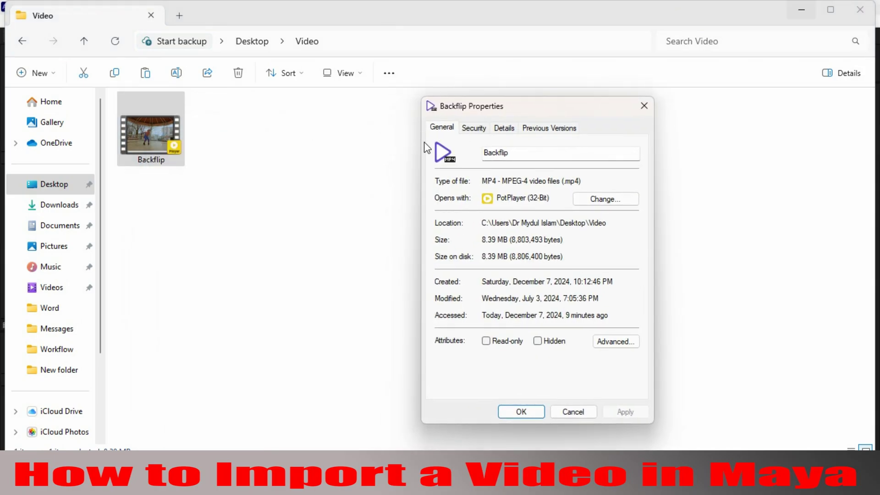
{"action": "left_click", "coordinate": [509, 130]}
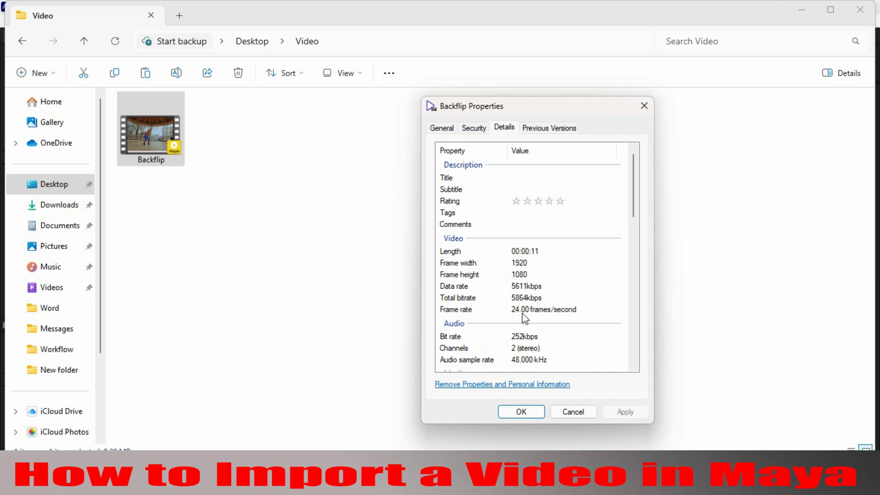
{"action": "left_click", "coordinate": [643, 108]}
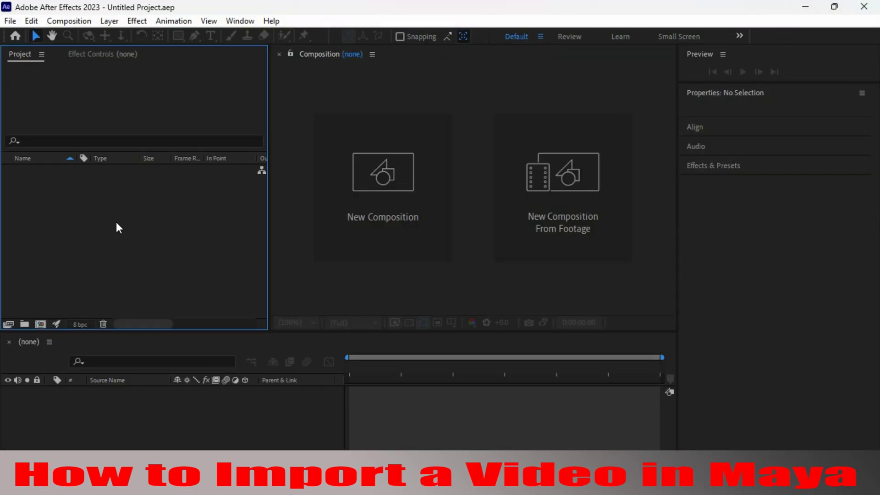
- Look at the After Effects import and File commands without importing anything yet
{"action": "double_click", "coordinate": [117, 222]}
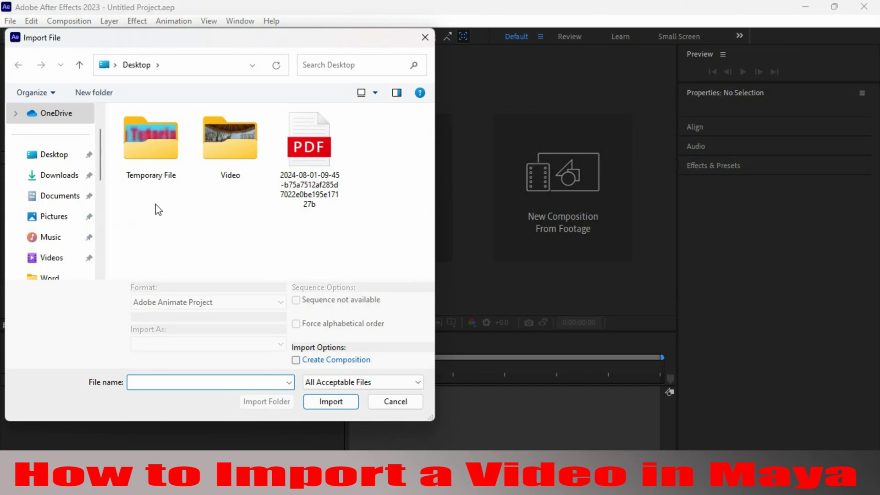
{"action": "left_click", "coordinate": [425, 38]}
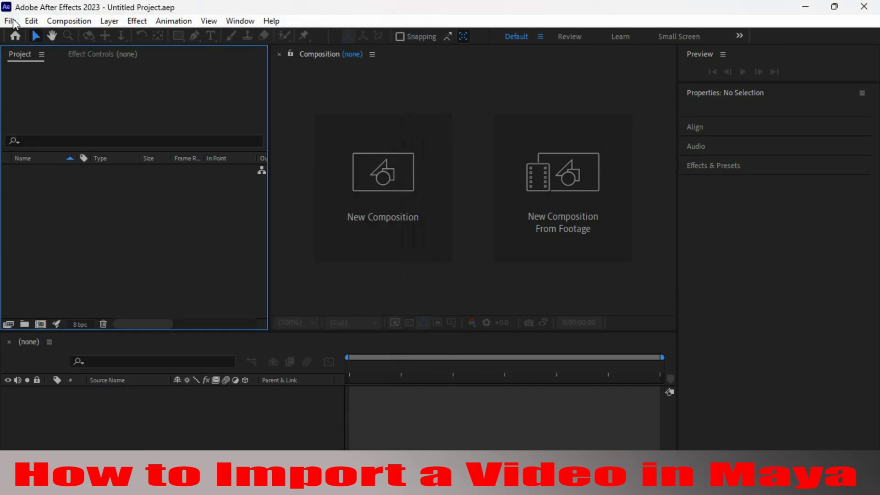
{"action": "left_click", "coordinate": [11, 22]}
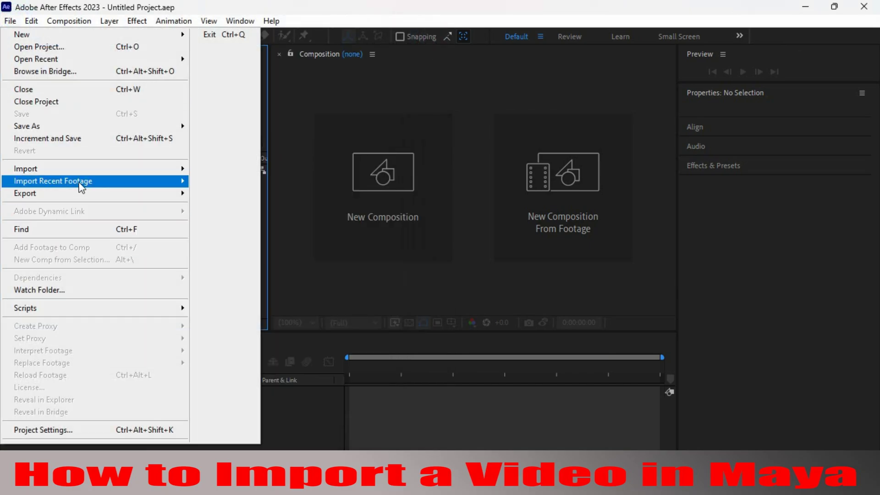
{"action": "mouse_move", "coordinate": [97, 168]}
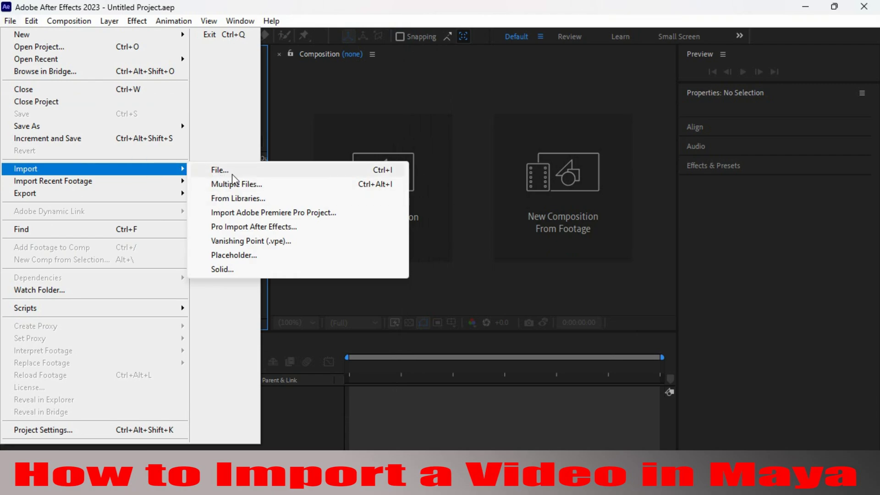
{"action": "left_click", "coordinate": [361, 19]}
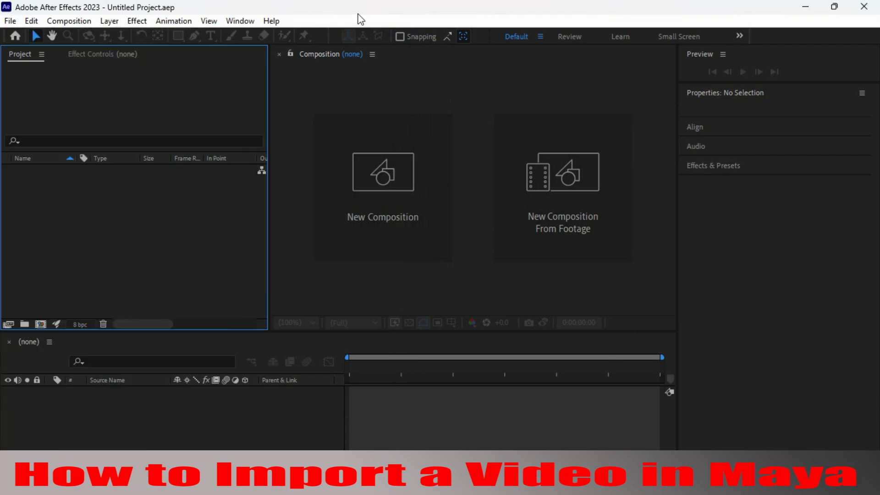
- Import Backflip.mp4 from the Video folder into the After Effects project
{"action": "double_click", "coordinate": [103, 240]}
{"action": "double_click", "coordinate": [209, 143]}
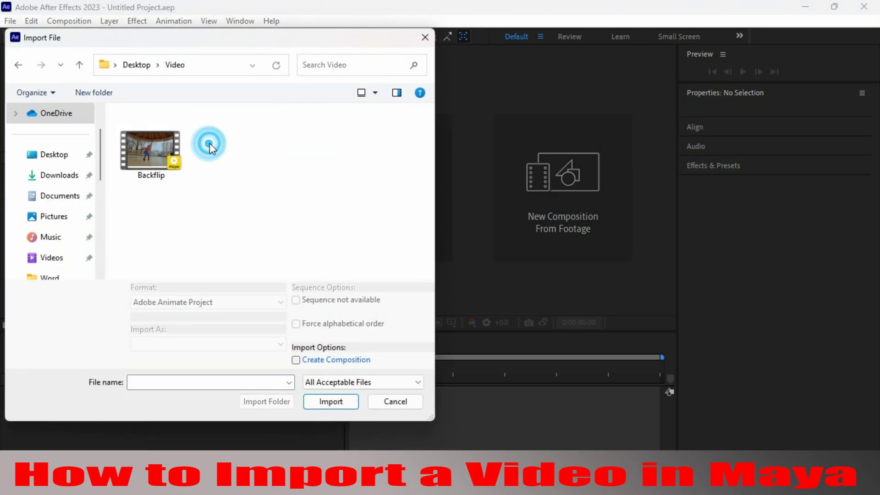
{"action": "left_click", "coordinate": [133, 155]}
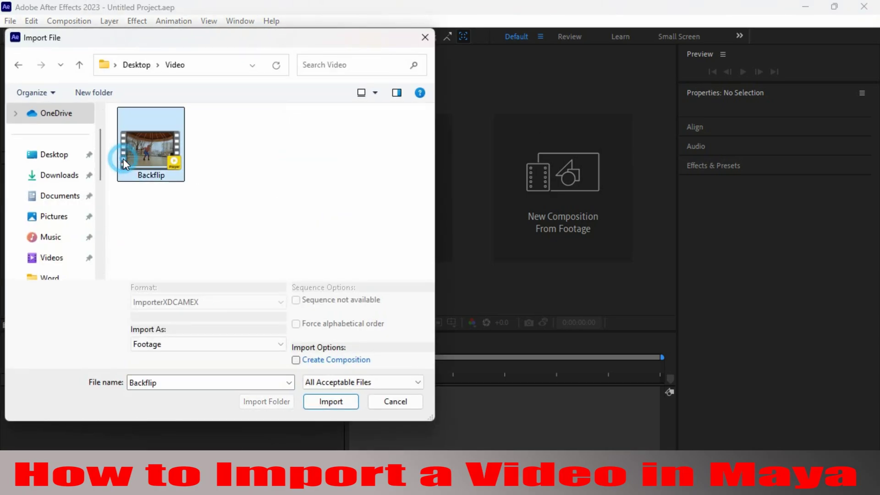
{"action": "left_click", "coordinate": [329, 402]}
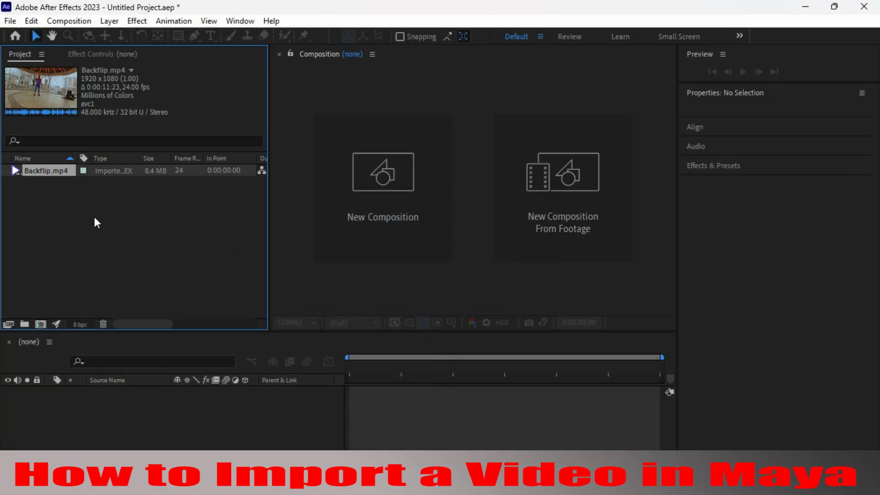
{"action": "left_click", "coordinate": [69, 20]}
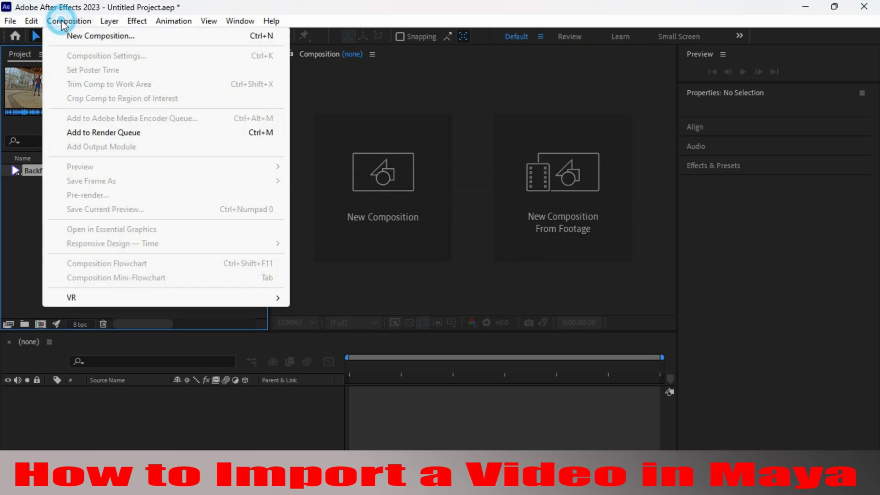
- Create Comp 1 with frame rate 24 and the HD 1920x1080 24 fps preset
{"action": "left_click", "coordinate": [99, 38]}
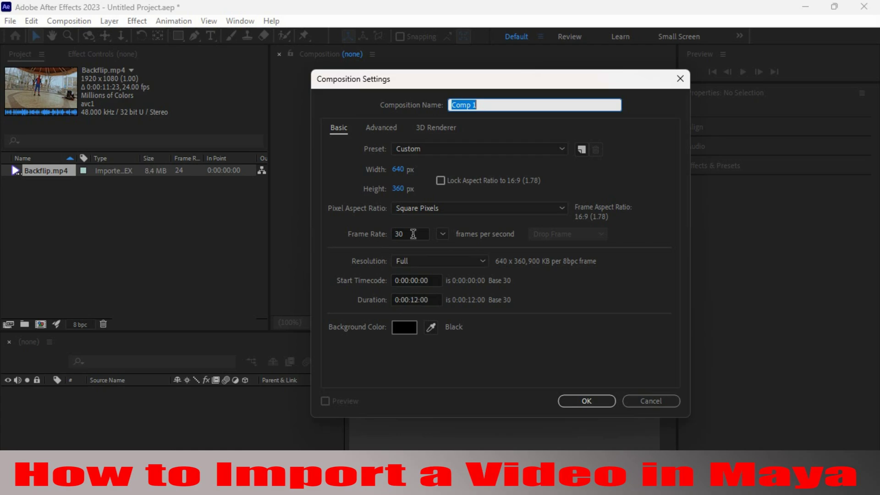
{"action": "left_click", "coordinate": [442, 234]}
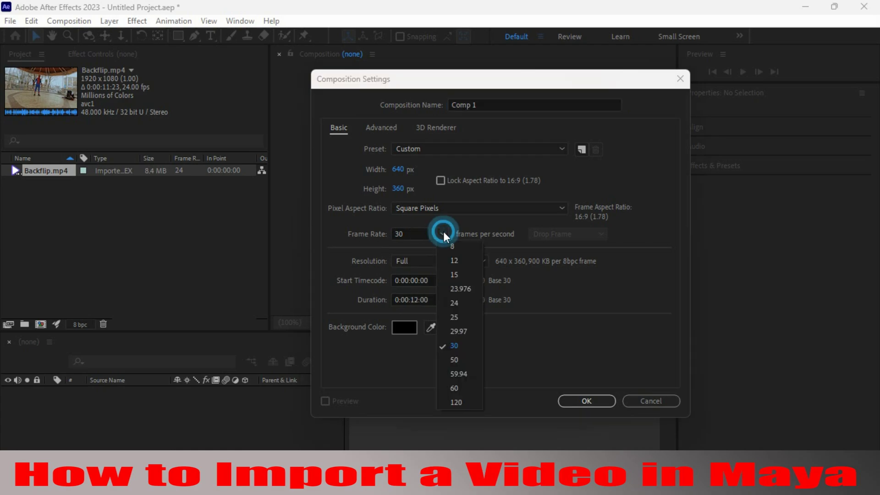
{"action": "left_click", "coordinate": [454, 303]}
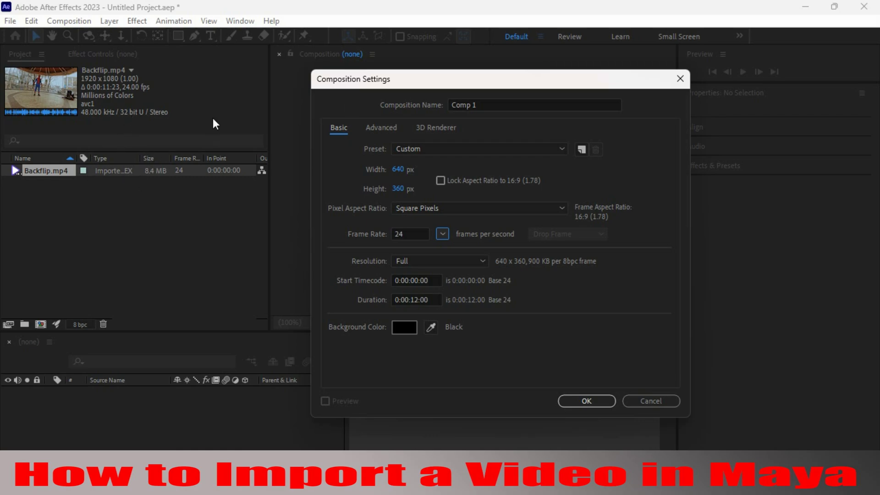
{"action": "left_click", "coordinate": [542, 152]}
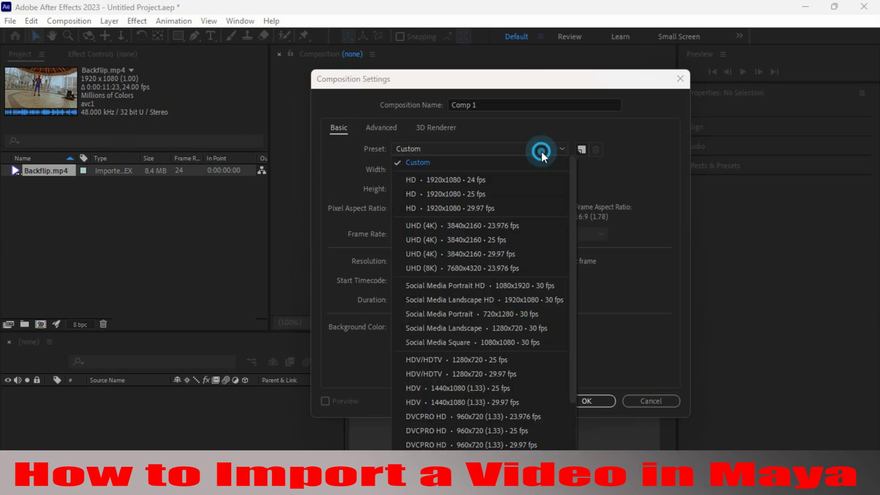
{"action": "left_click", "coordinate": [441, 179]}
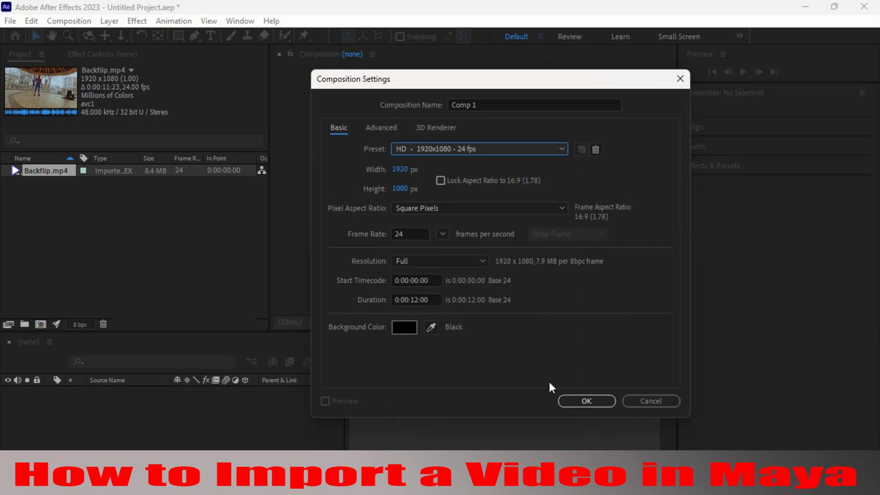
{"action": "left_click", "coordinate": [582, 399]}
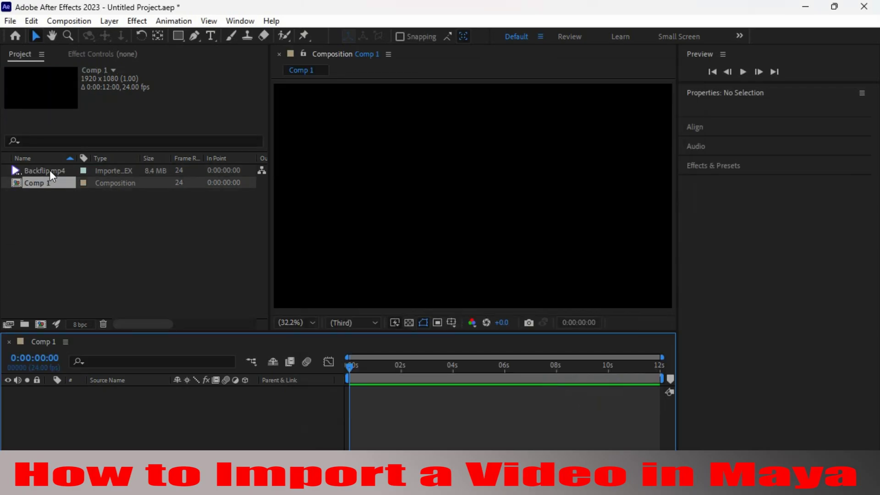
- Place the Backflip clip in Comp 1 and add Comp 1 to the render queue
{"action": "left_click_drag", "start_coordinate": [49, 170], "coordinate": [88, 397]}
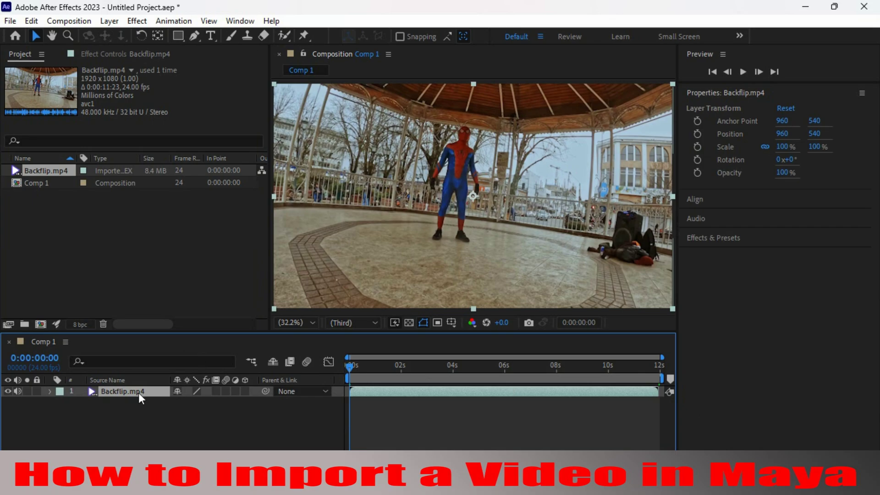
{"action": "left_click", "coordinate": [71, 21]}
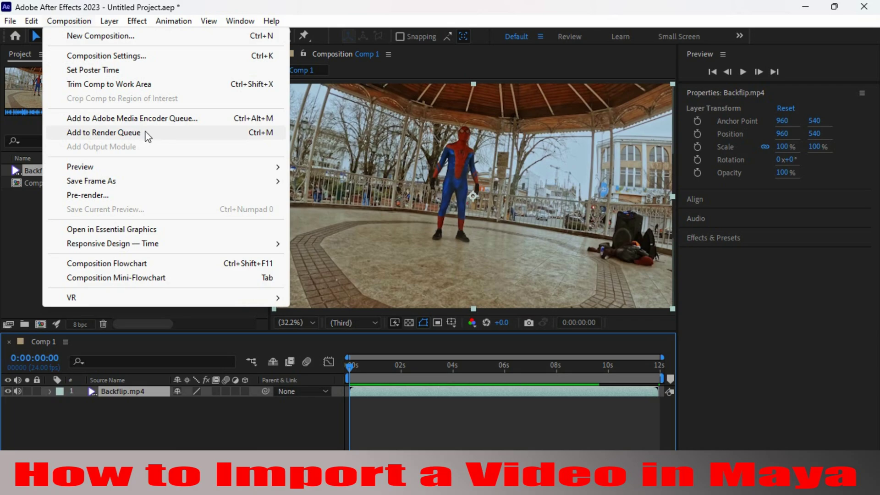
{"action": "left_click", "coordinate": [103, 133]}
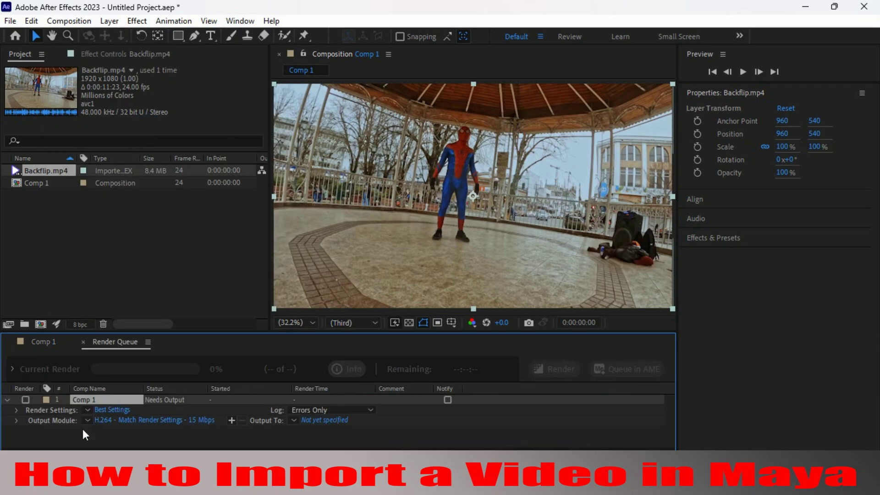
- Accept Best render settings for Comp 1 in the render queue
{"action": "left_click", "coordinate": [105, 409]}
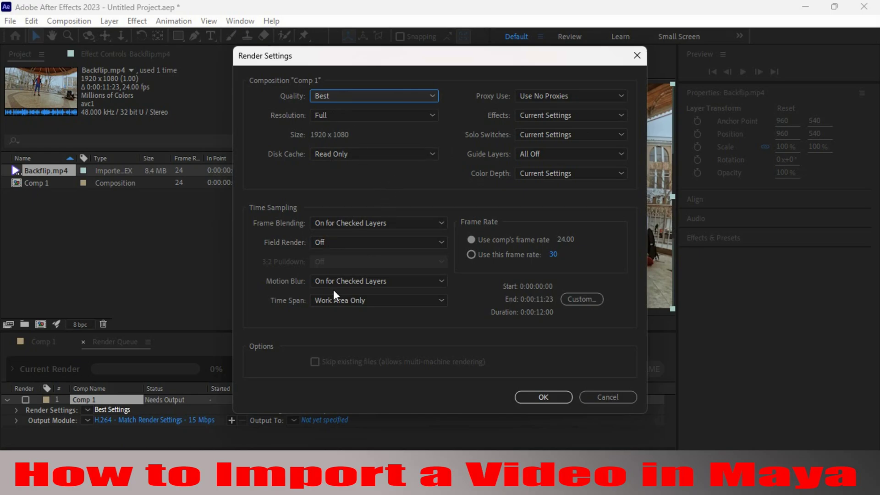
{"action": "left_click", "coordinate": [544, 397]}
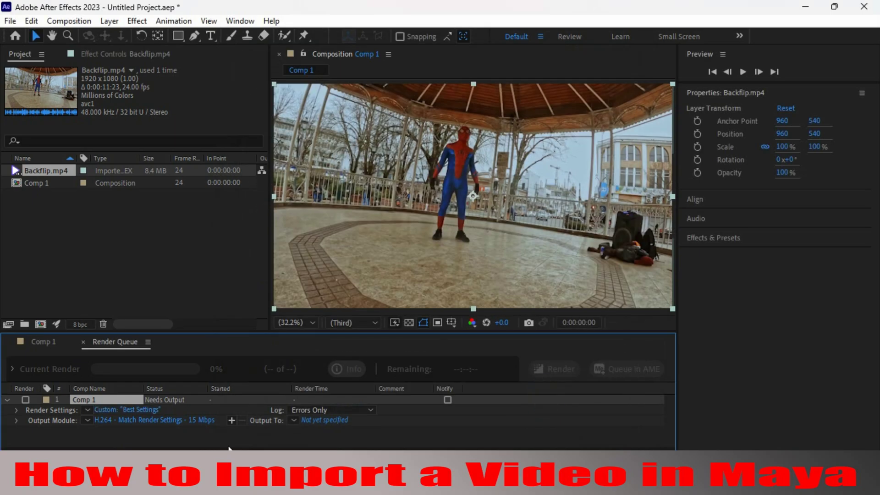
{"action": "left_click", "coordinate": [146, 420]}
- Set Comp 1's output module to JPEG Sequence with default Medium quality
{"action": "left_click", "coordinate": [149, 419]}
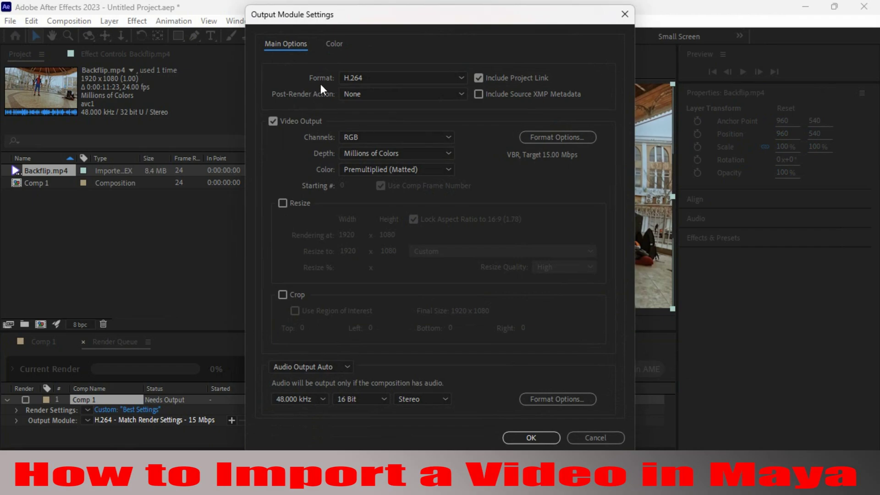
{"action": "left_click", "coordinate": [362, 81]}
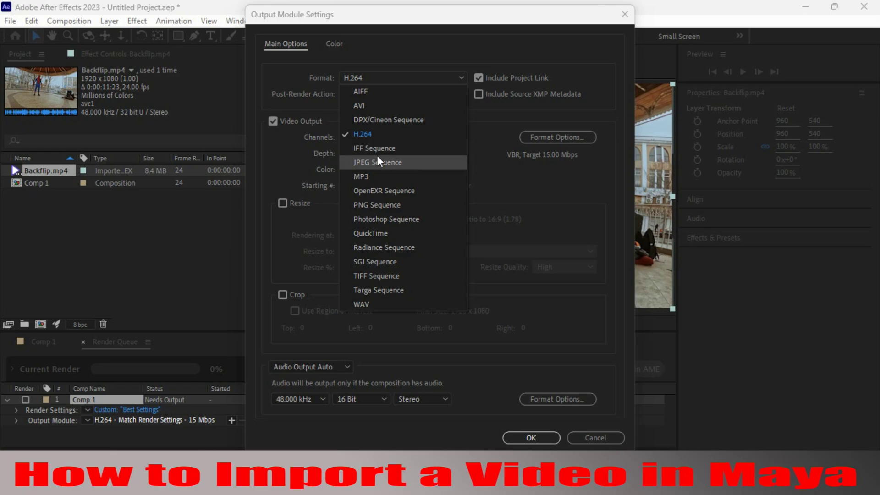
{"action": "left_click", "coordinate": [385, 163]}
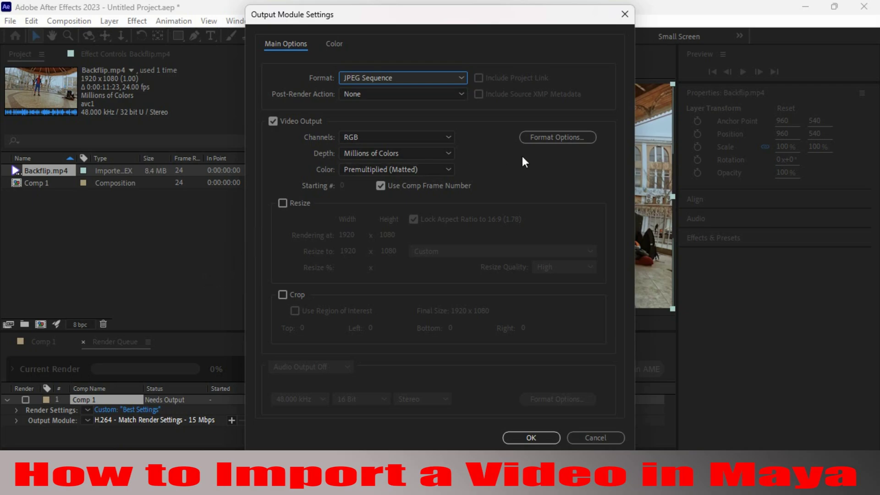
{"action": "left_click", "coordinate": [548, 140]}
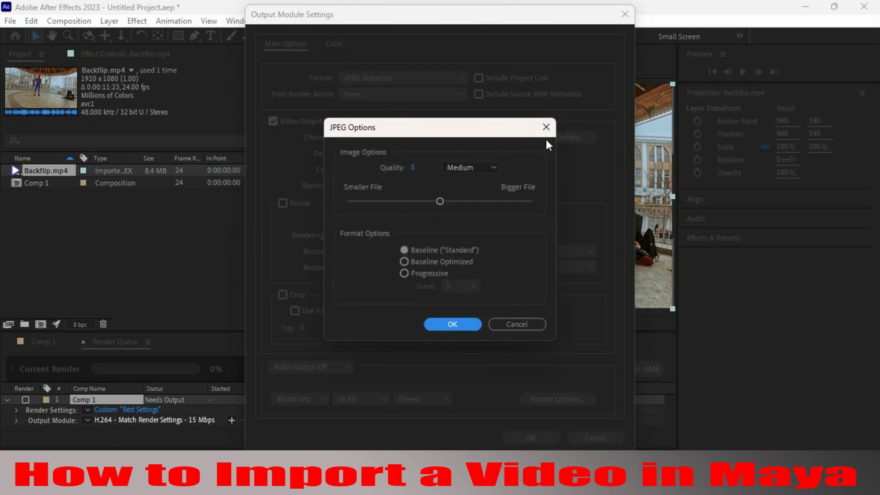
{"action": "left_click", "coordinate": [440, 324]}
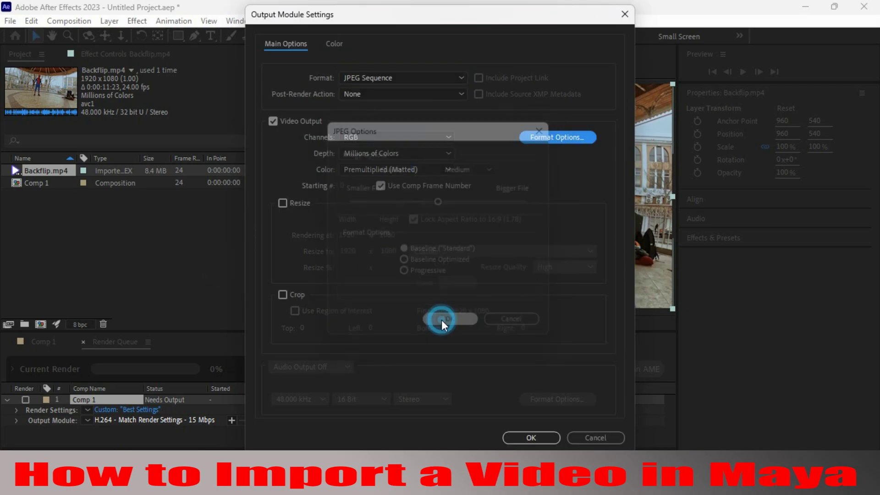
{"action": "left_click", "coordinate": [527, 439]}
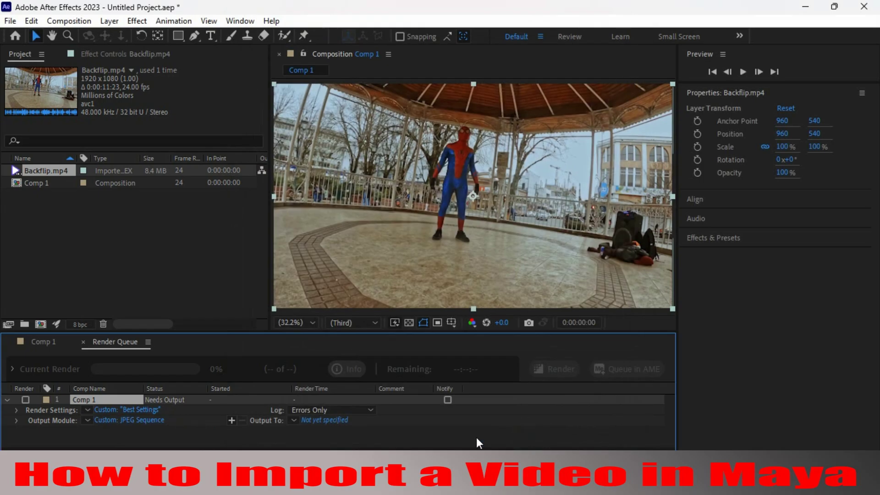
- Browse the output location to the Maya 2025 Character Rigging project's sourceimages folder
{"action": "left_click", "coordinate": [324, 419]}
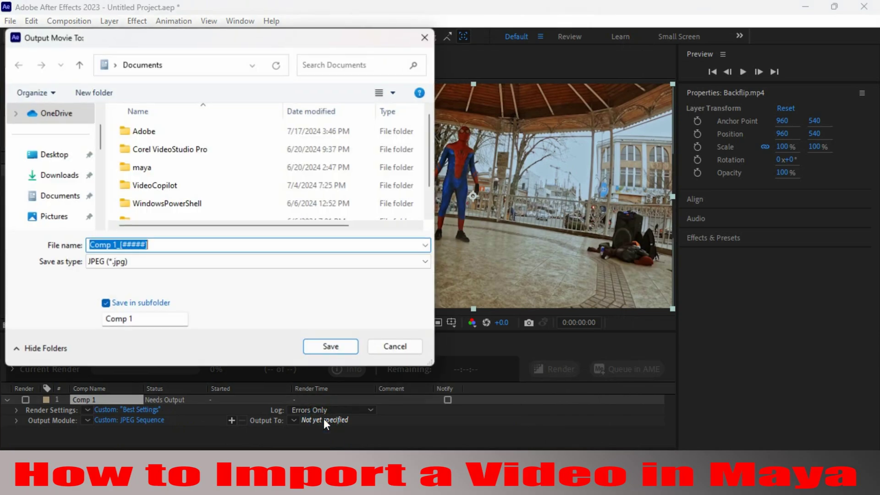
{"action": "left_click", "coordinate": [66, 157]}
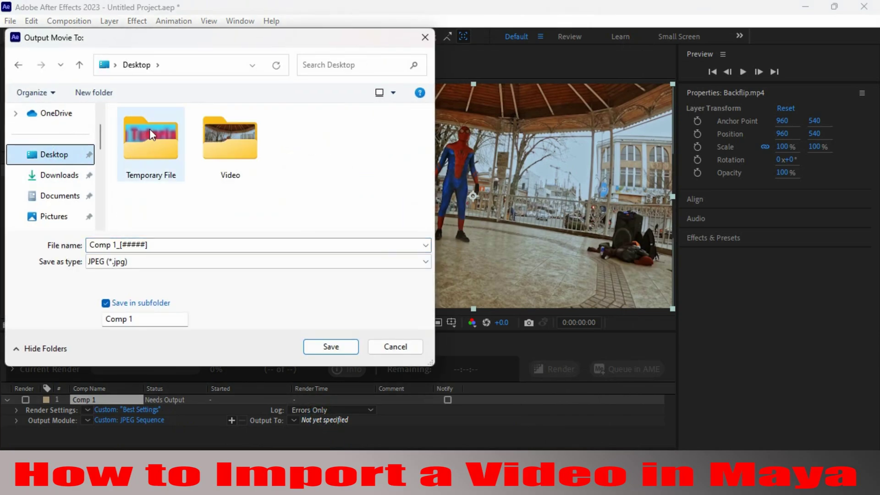
{"action": "double_click", "coordinate": [153, 138]}
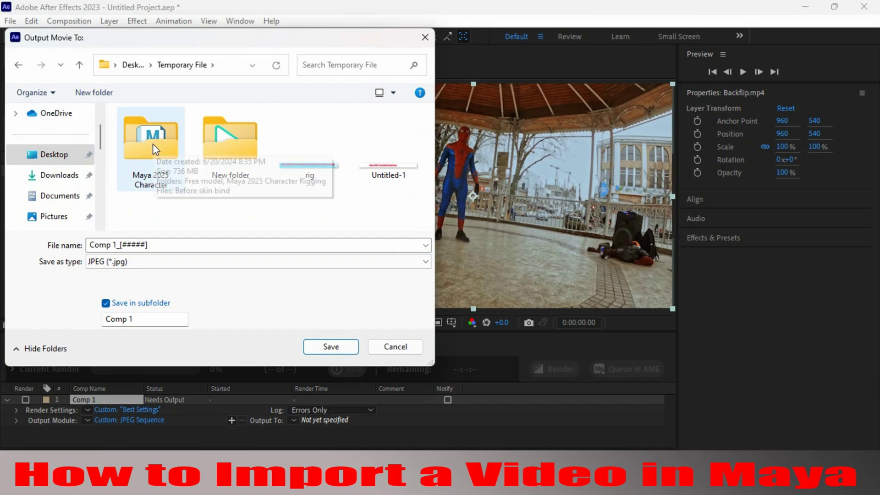
{"action": "double_click", "coordinate": [153, 144]}
{"action": "double_click", "coordinate": [169, 149]}
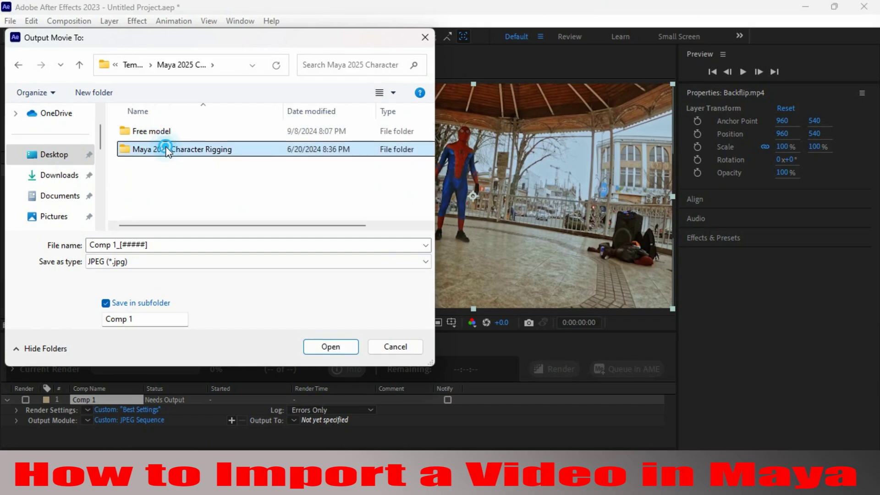
{"action": "scroll", "coordinate": [175, 184], "scroll_direction": "down", "scroll_amount": 3}
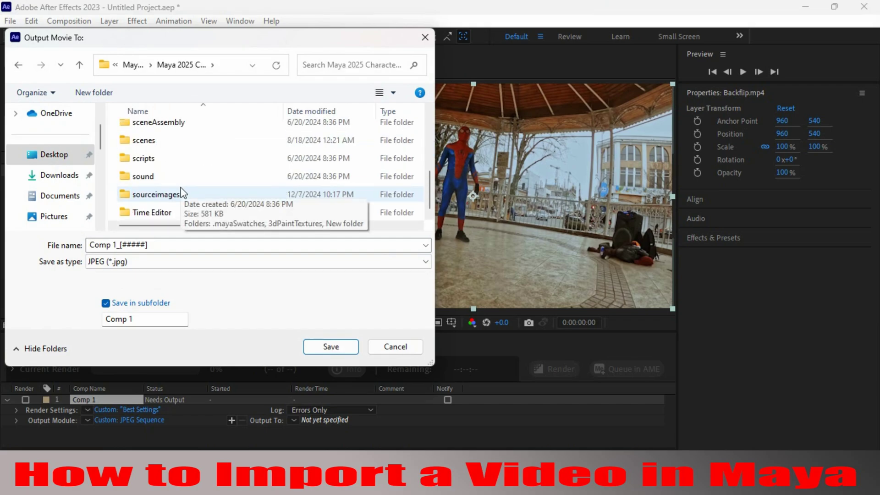
{"action": "mouse_move", "coordinate": [156, 195]}
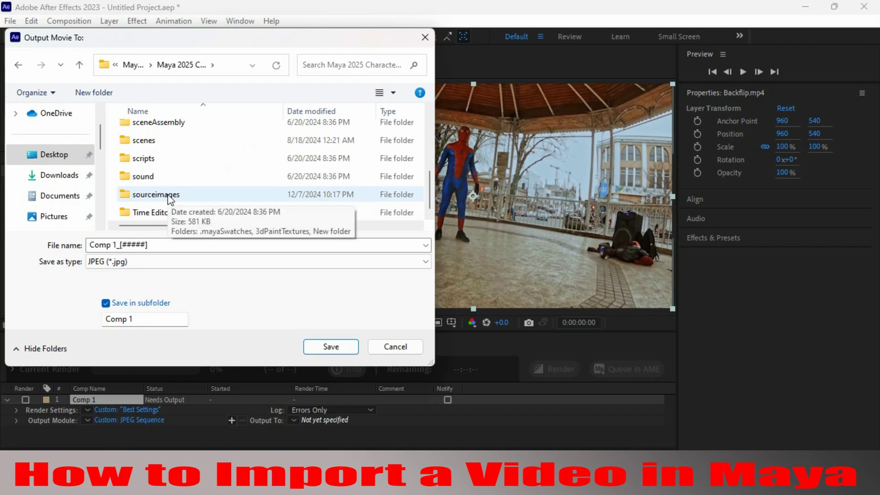
{"action": "double_click", "coordinate": [172, 200]}
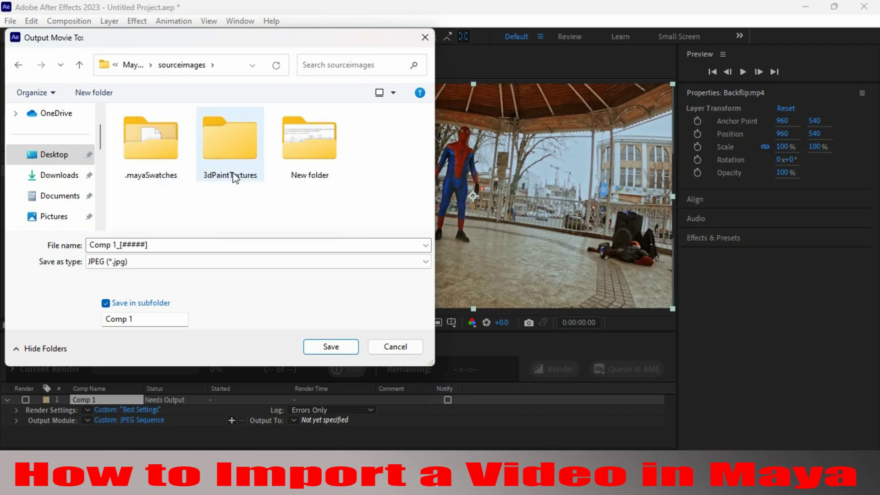
- Create a Sequence folder there and save the output into it with file name Jpeg
{"action": "right_click", "coordinate": [221, 197]}
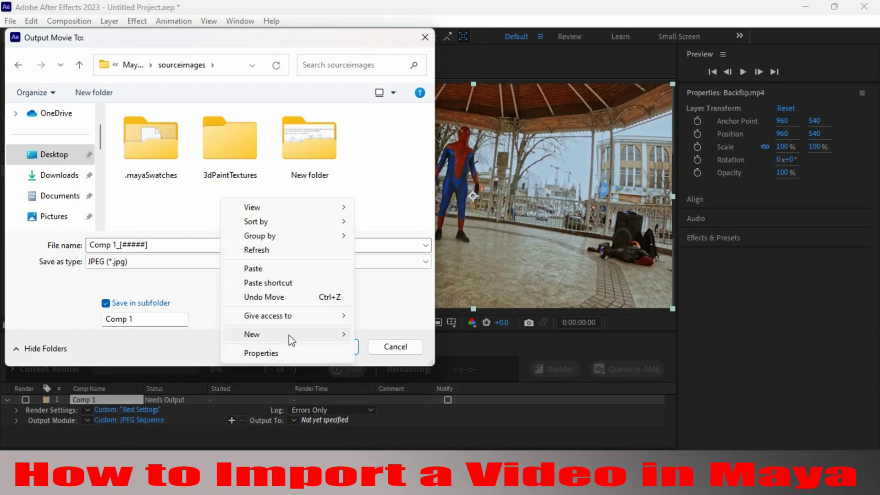
{"action": "mouse_move", "coordinate": [289, 334]}
{"action": "left_click", "coordinate": [385, 336]}
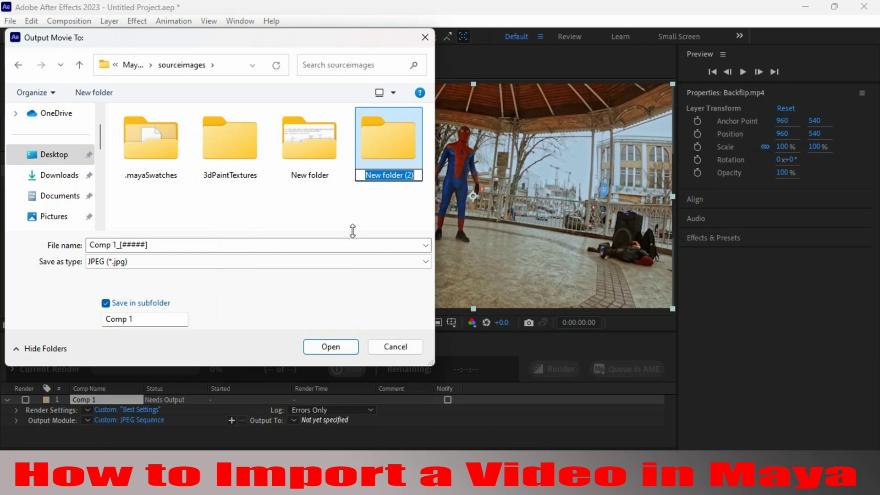
{"action": "type", "text": "Se"}
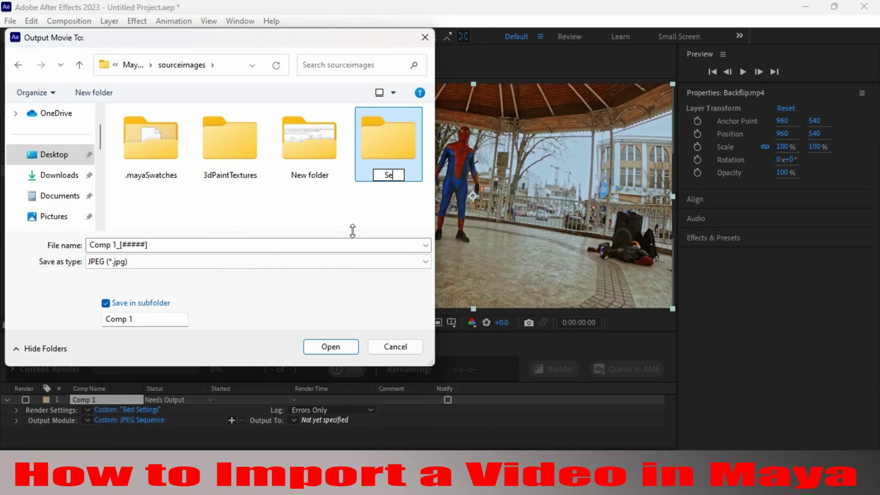
{"action": "type", "text": "quence"}
{"action": "key", "text": "Return"}
{"action": "double_click", "coordinate": [388, 141]}
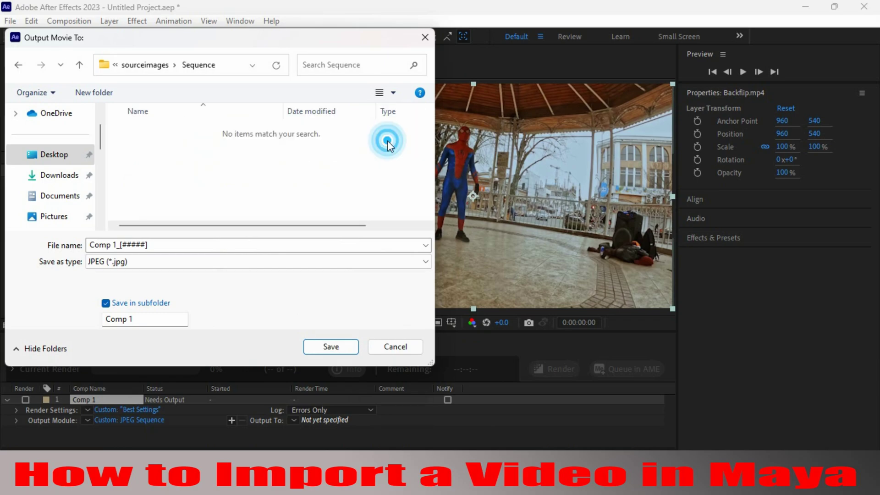
{"action": "left_click", "coordinate": [163, 244]}
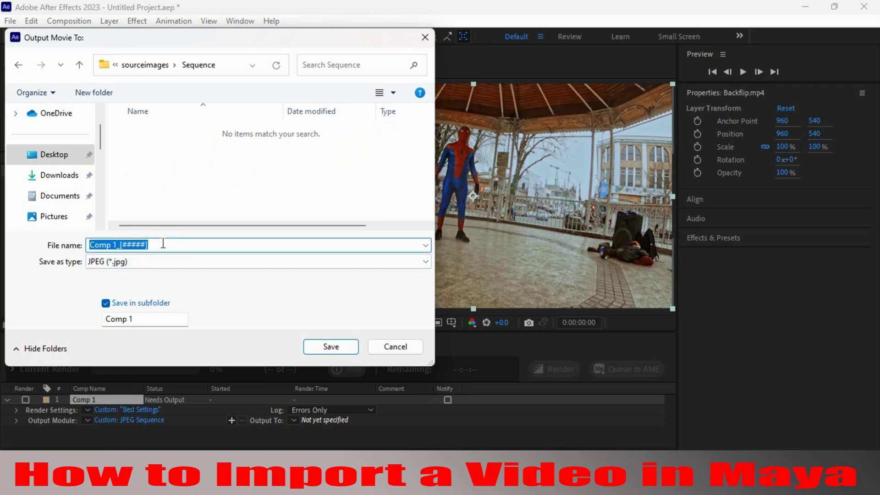
{"action": "type", "text": "Jpeg"}
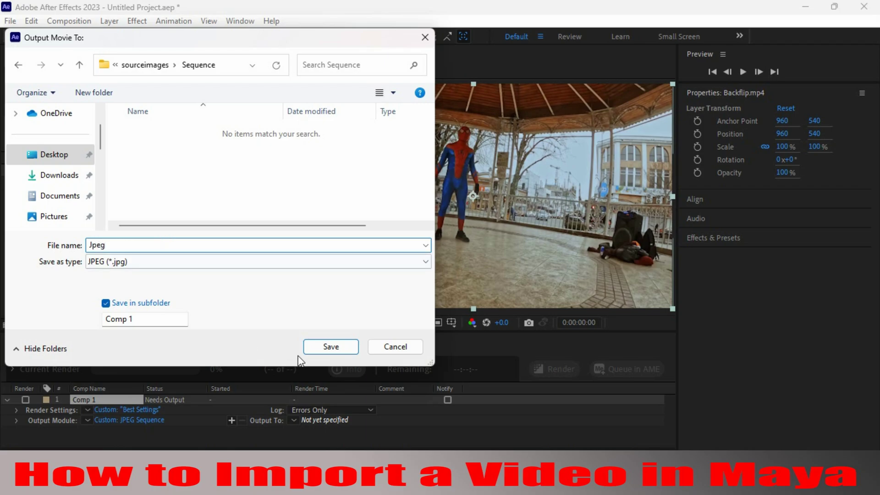
{"action": "left_click", "coordinate": [338, 347]}
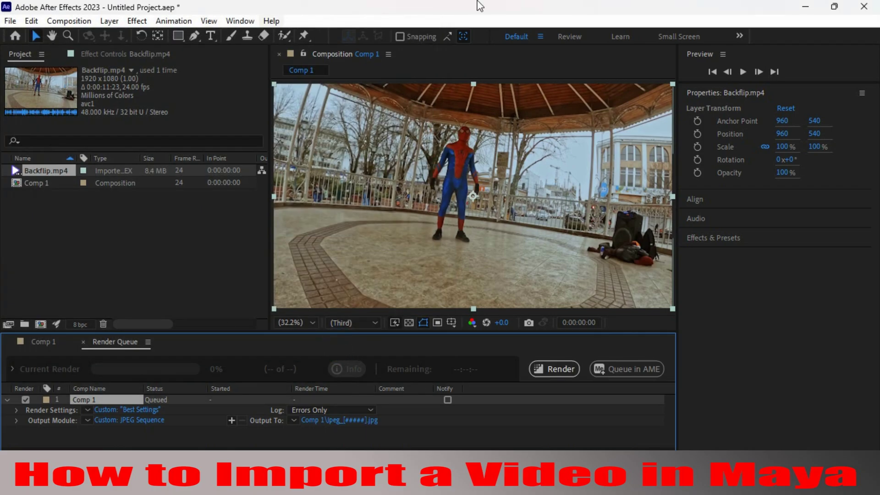
- Render Comp 1's JPEG sequence and bring File Explorer to the front
{"action": "left_click", "coordinate": [548, 370]}
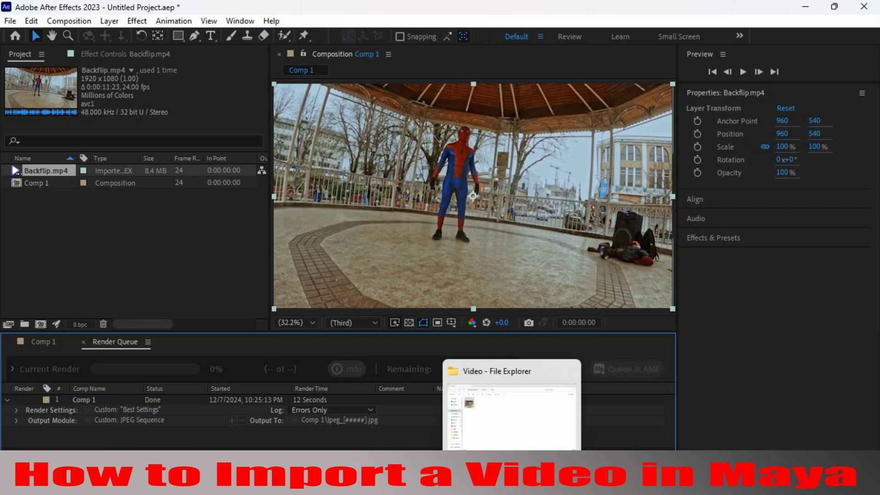
{"action": "left_click", "coordinate": [454, 401]}
- Browse to sourceimages > Sequence > Comp 1 to view the rendered Jpeg frames, then close Explorer
{"action": "left_click", "coordinate": [56, 184]}
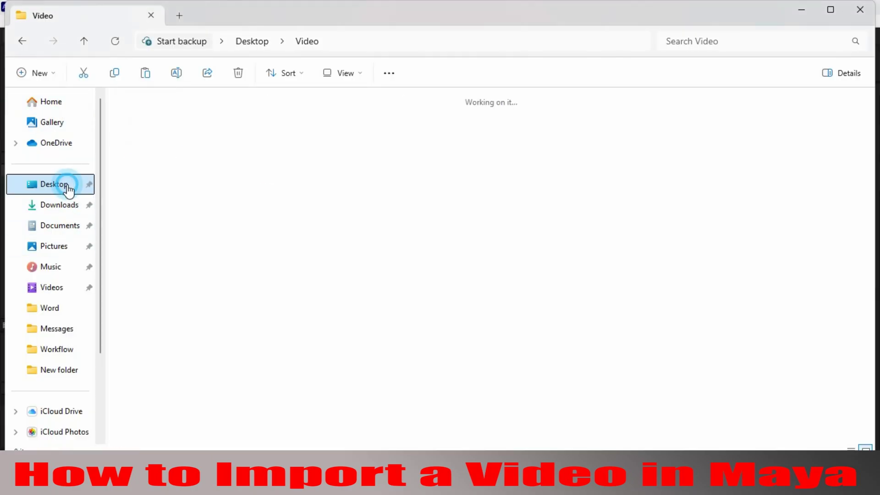
{"action": "double_click", "coordinate": [159, 148]}
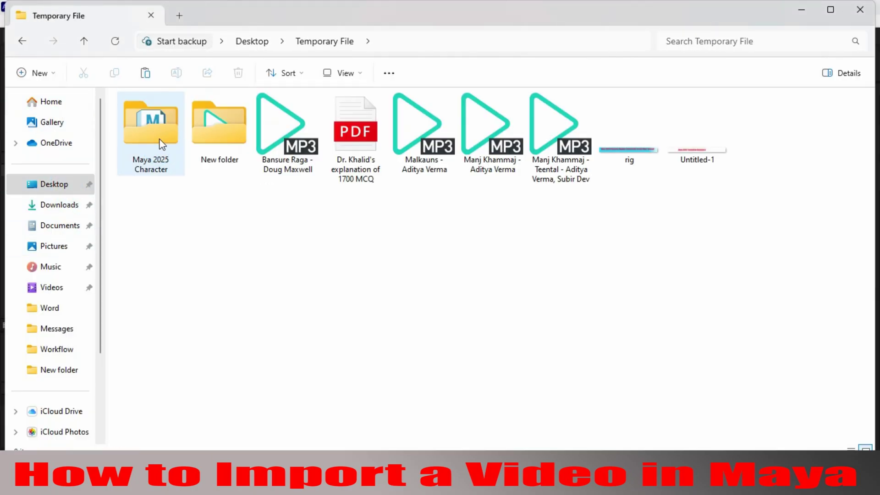
{"action": "double_click", "coordinate": [159, 147]}
{"action": "left_click", "coordinate": [181, 135]}
{"action": "double_click", "coordinate": [180, 136]}
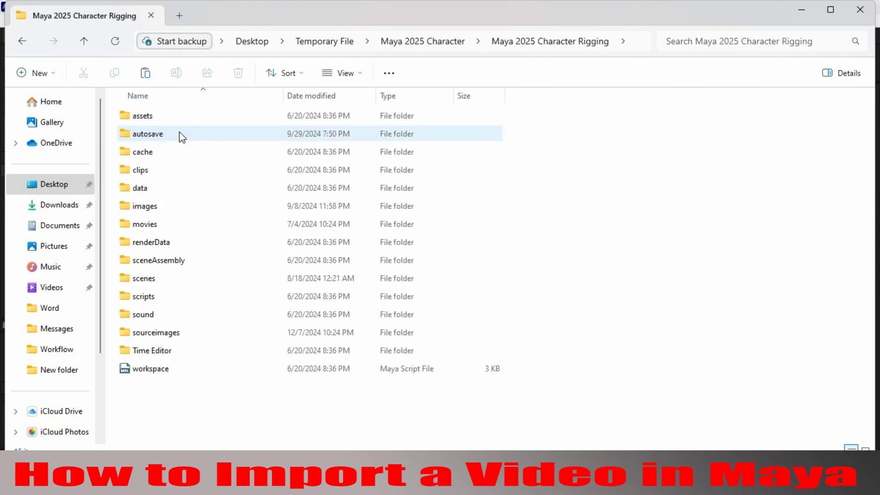
{"action": "left_click", "coordinate": [148, 333]}
{"action": "double_click", "coordinate": [147, 333]}
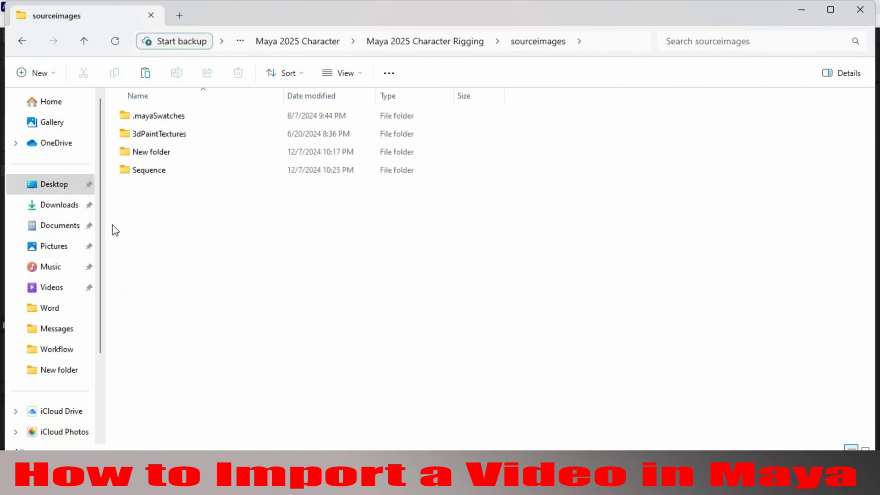
{"action": "double_click", "coordinate": [166, 174]}
{"action": "double_click", "coordinate": [165, 119]}
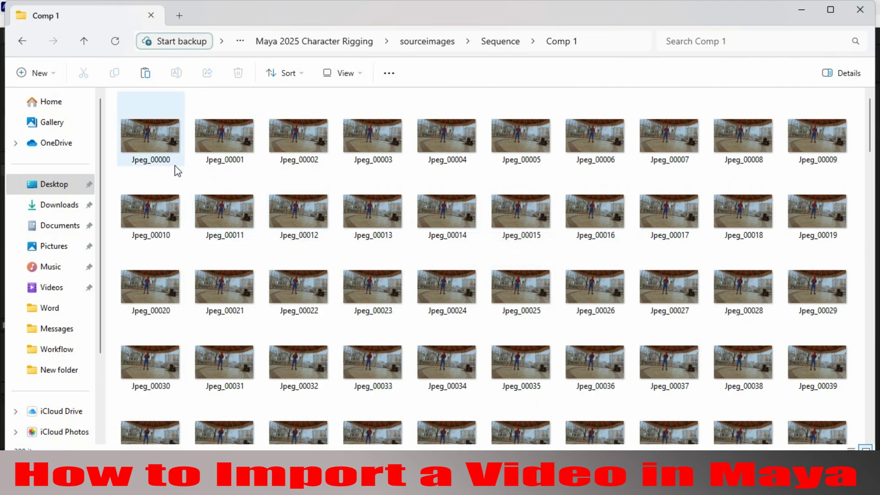
{"action": "scroll", "coordinate": [481, 224], "scroll_direction": "down", "scroll_amount": 5}
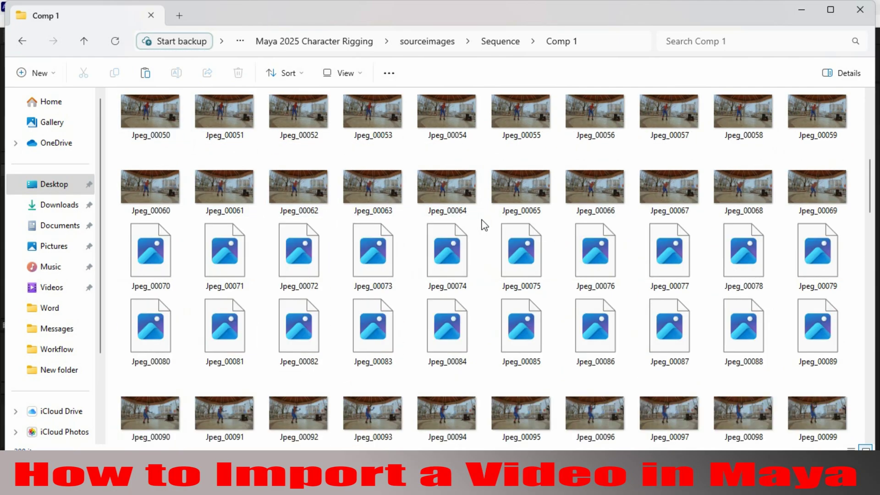
{"action": "scroll", "coordinate": [481, 224], "scroll_direction": "down", "scroll_amount": 3}
{"action": "scroll", "coordinate": [481, 224], "scroll_direction": "down", "scroll_amount": 6}
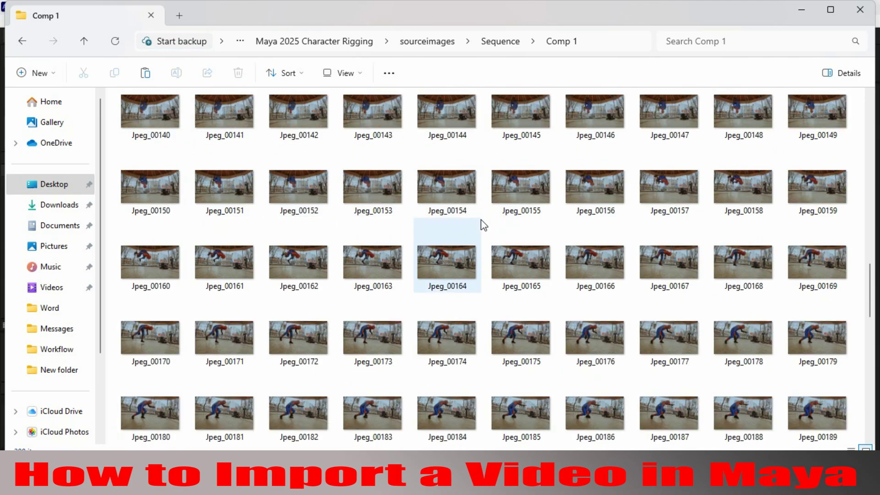
{"action": "scroll", "coordinate": [481, 223], "scroll_direction": "up", "scroll_amount": 10}
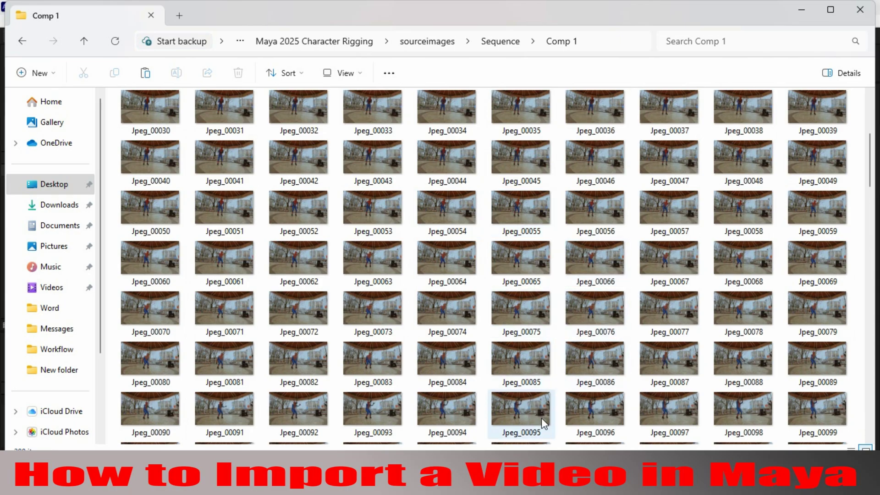
{"action": "left_click", "coordinate": [859, 10]}
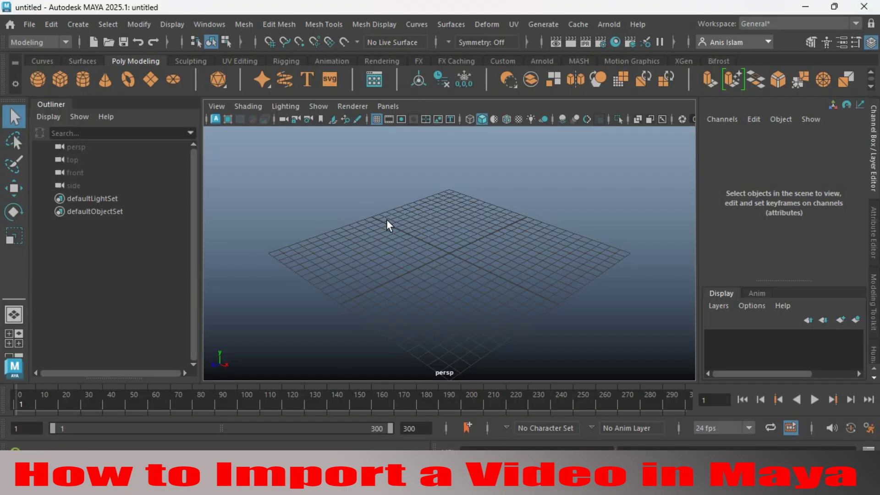
- Maximize the front view and start an image plane import from its View menu
{"action": "key", "text": "space"}
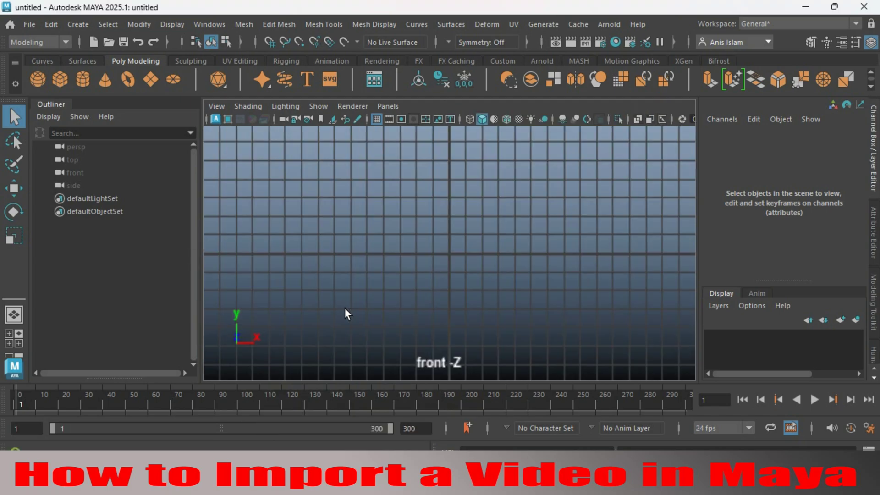
{"action": "key", "text": "space"}
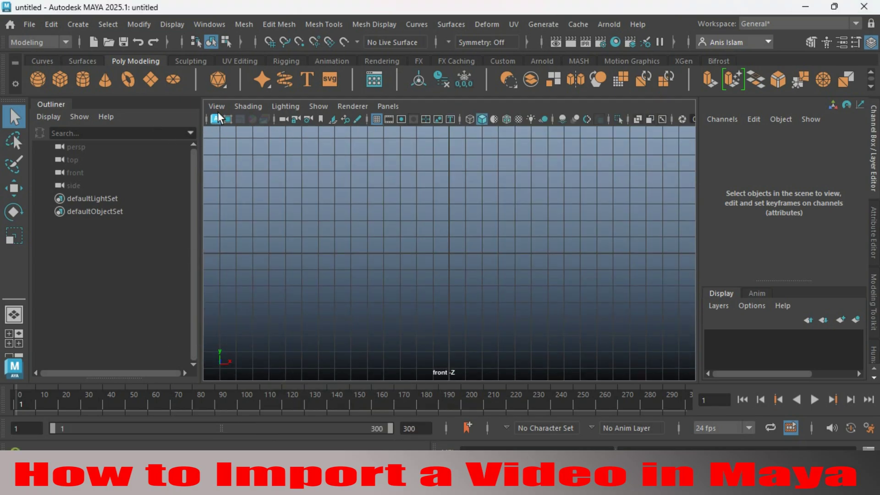
{"action": "left_click", "coordinate": [217, 107]}
{"action": "mouse_move", "coordinate": [275, 395]}
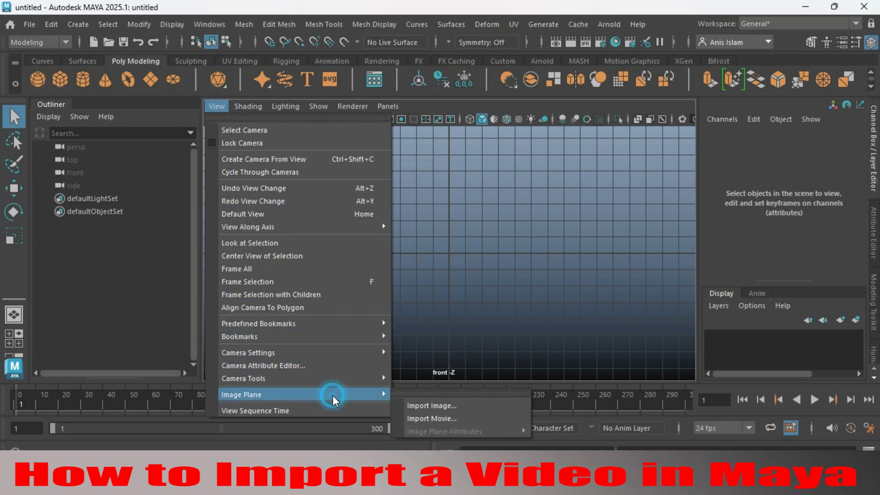
{"action": "left_click", "coordinate": [432, 406]}
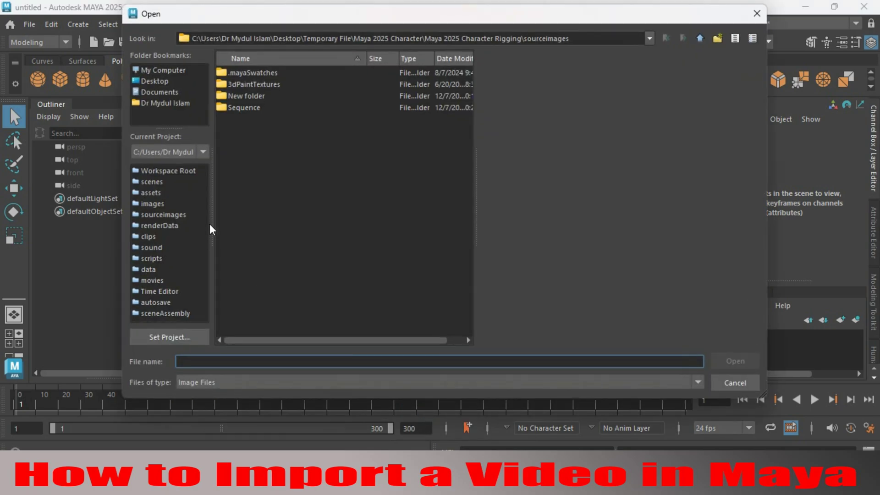
- Import Sequence/Comp 1/Jpeg_00000.jpg as the front camera's image plane
{"action": "double_click", "coordinate": [243, 109]}
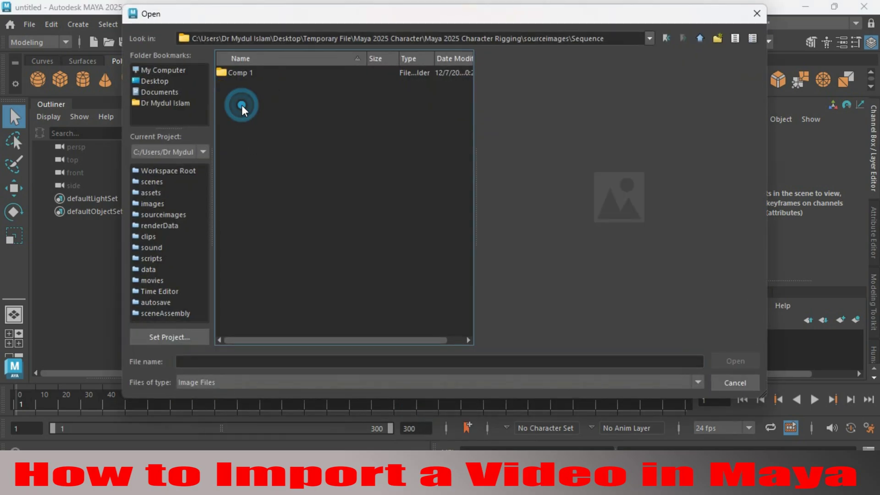
{"action": "double_click", "coordinate": [237, 73]}
{"action": "left_click", "coordinate": [244, 74]}
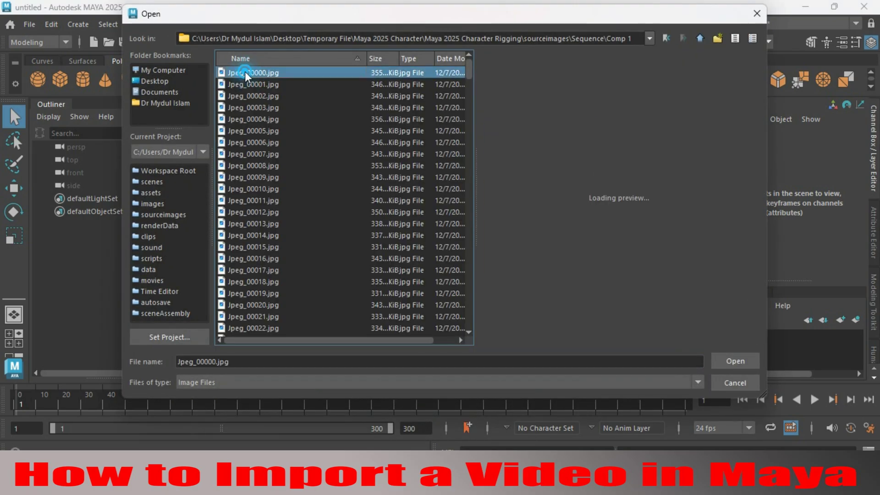
{"action": "left_click", "coordinate": [735, 363]}
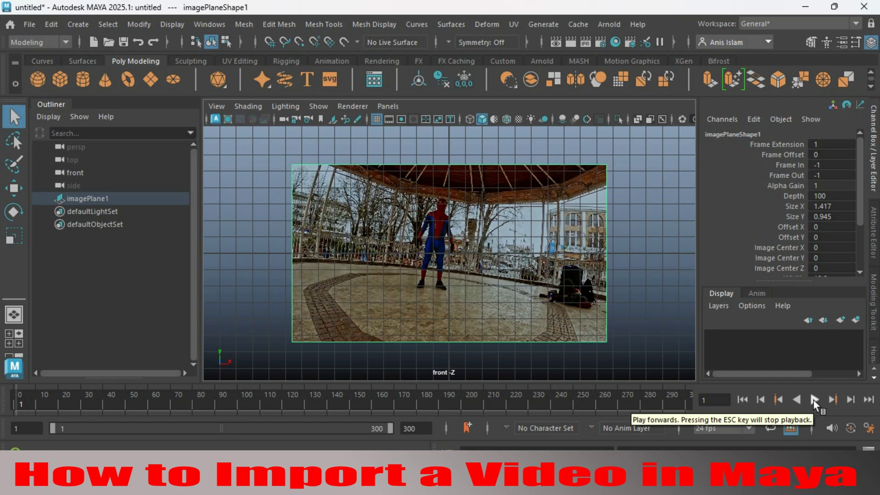
- Test-play the image plane in the front view, rewind to frame 1 and return to perspective
{"action": "left_click", "coordinate": [815, 400]}
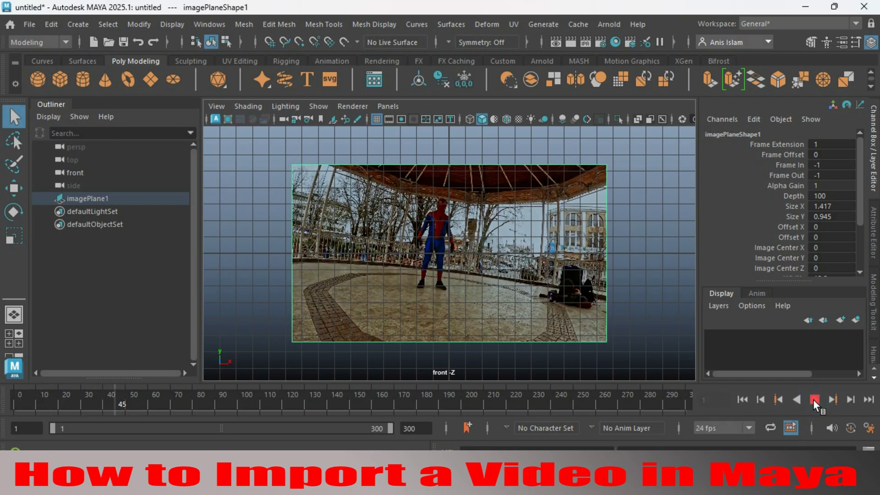
{"action": "left_click", "coordinate": [814, 400]}
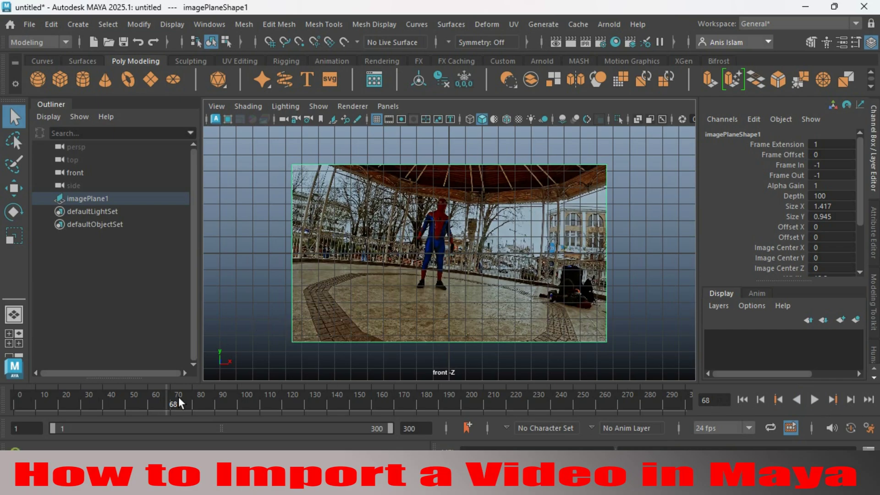
{"action": "left_click_drag", "start_coordinate": [173, 410], "coordinate": [10, 409]}
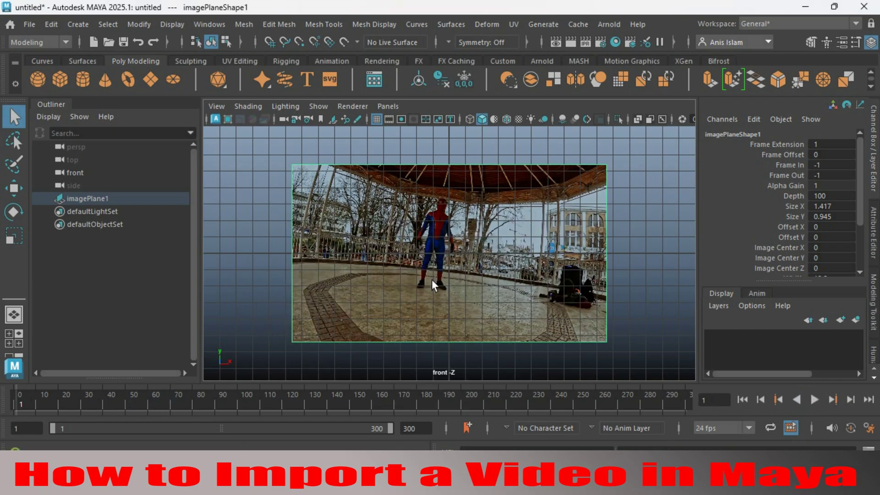
{"action": "key", "text": "space"}
{"action": "key", "text": "space"}
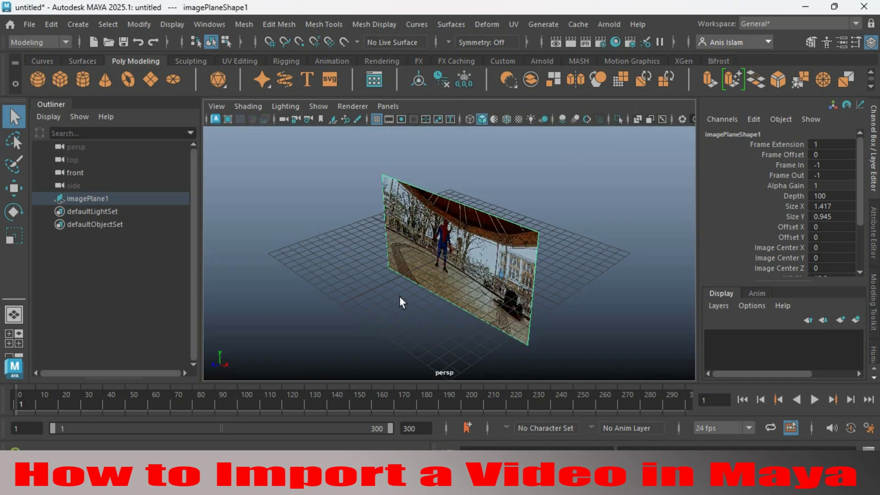
- Orbit closer to the image plane, play and stop the sequence, then hide the plane
{"action": "mouse_move", "coordinate": [402, 298]}
{"action": "left_mouse_down", "text": "alt"}
{"action": "mouse_move", "coordinate": [470, 286]}
{"action": "mouse_move", "coordinate": [458, 254]}
{"action": "left_mouse_up", "text": "alt"}
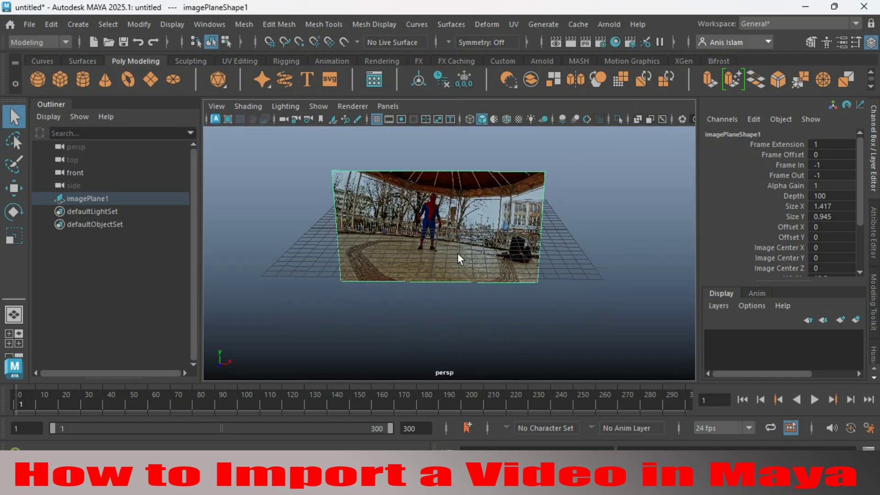
{"action": "right_click_drag", "start_coordinate": [458, 252], "coordinate": [477, 289], "text": "alt"}
{"action": "mouse_move", "coordinate": [477, 289]}
{"action": "left_mouse_down", "text": "alt"}
{"action": "mouse_move", "coordinate": [471, 271]}
{"action": "mouse_move", "coordinate": [474, 290]}
{"action": "left_mouse_up", "text": "alt"}
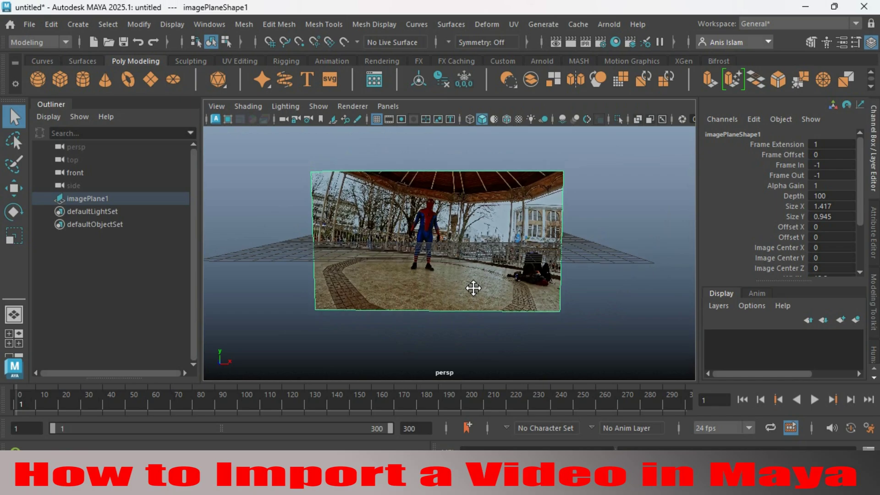
{"action": "left_click", "coordinate": [814, 399]}
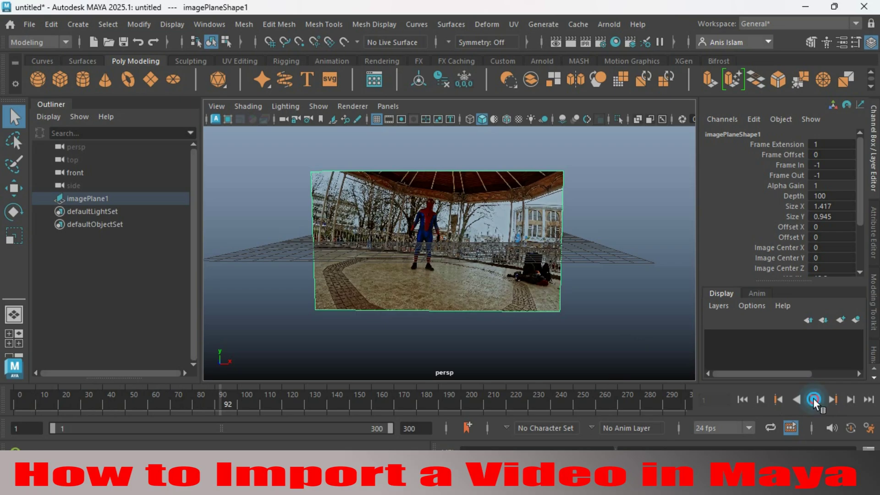
{"action": "left_click", "coordinate": [814, 400]}
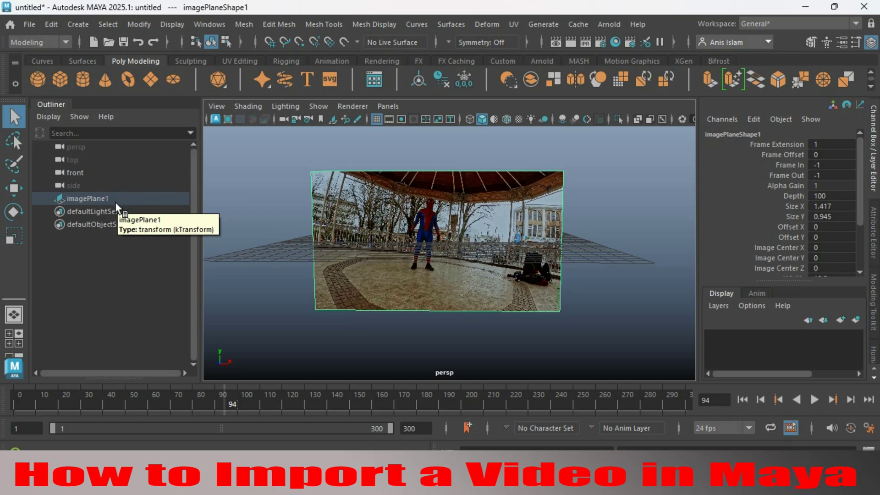
{"action": "key", "text": "ctrl+h"}
- Hide imagePlane1 and create a polygon plane scaled uniformly to 25.68
{"action": "left_click", "coordinate": [104, 200]}
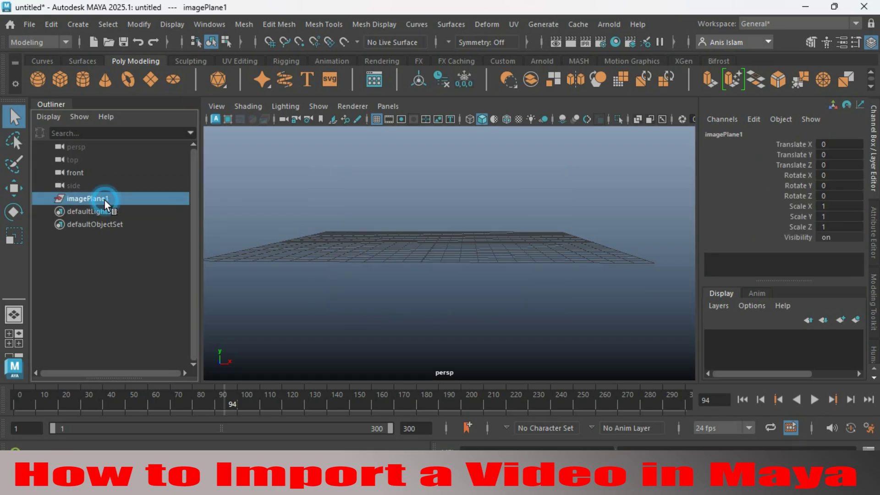
{"action": "left_click", "coordinate": [149, 86]}
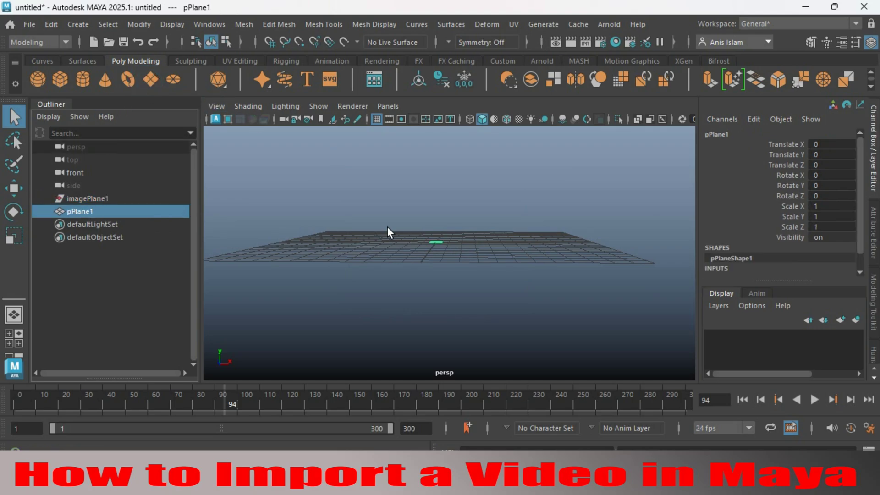
{"action": "left_click", "coordinate": [12, 238]}
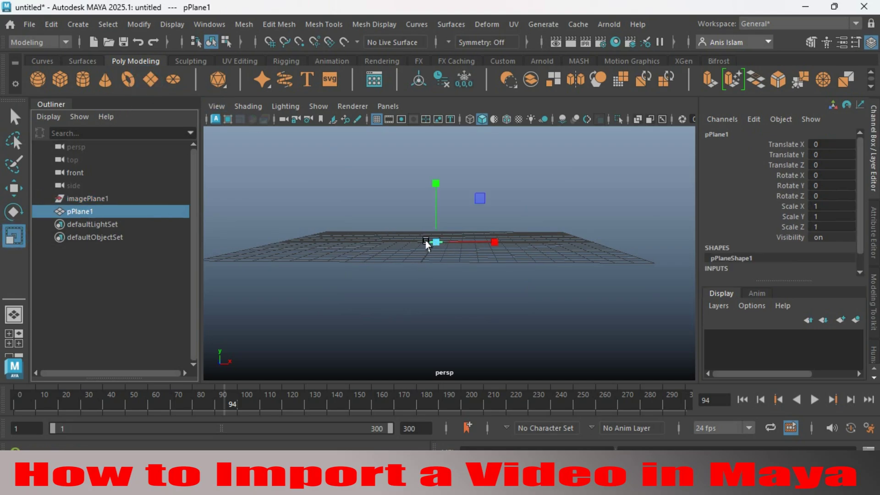
{"action": "left_click_drag", "start_coordinate": [432, 246], "coordinate": [665, 347]}
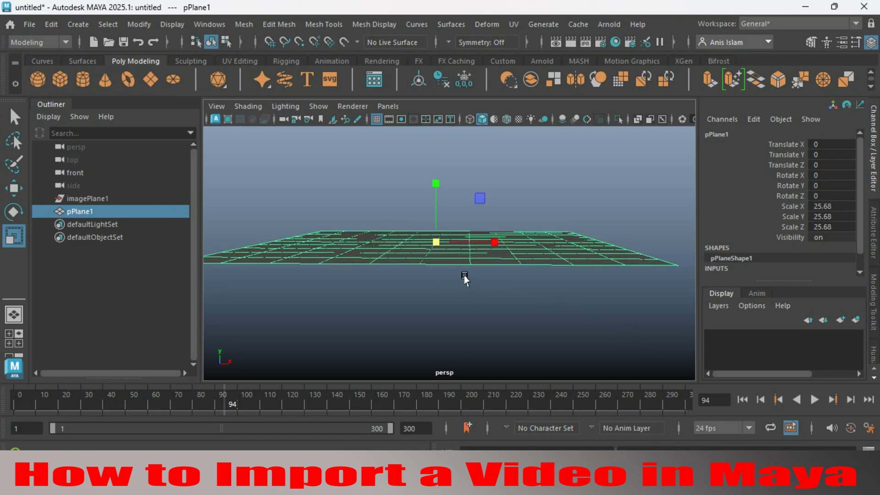
{"action": "left_click_drag", "start_coordinate": [465, 275], "coordinate": [466, 298], "text": "alt"}
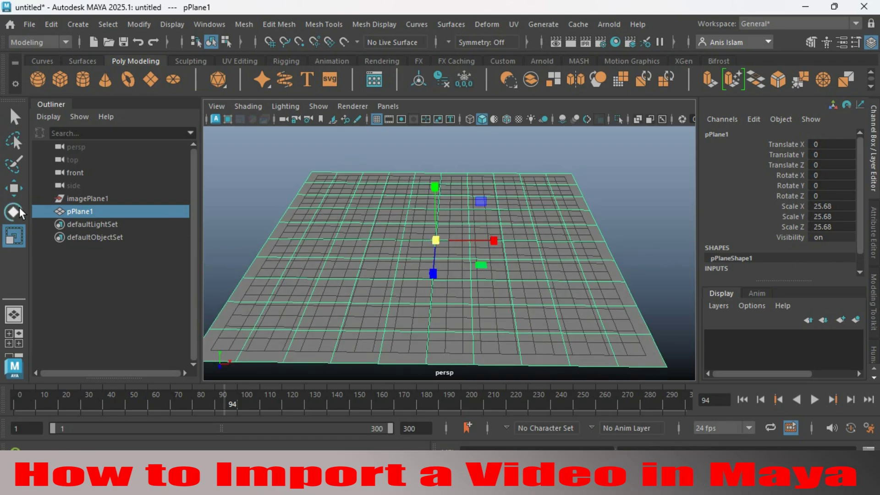
- Stand the plane upright with Rotate X set to 90 in the Channel Box
{"action": "left_click", "coordinate": [13, 212]}
{"action": "left_click_drag", "start_coordinate": [429, 216], "coordinate": [433, 281]}
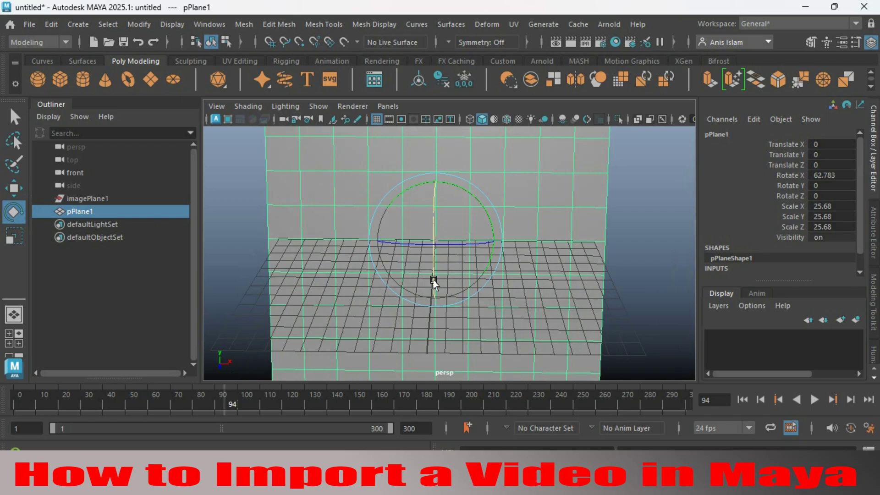
{"action": "double_click", "coordinate": [824, 175]}
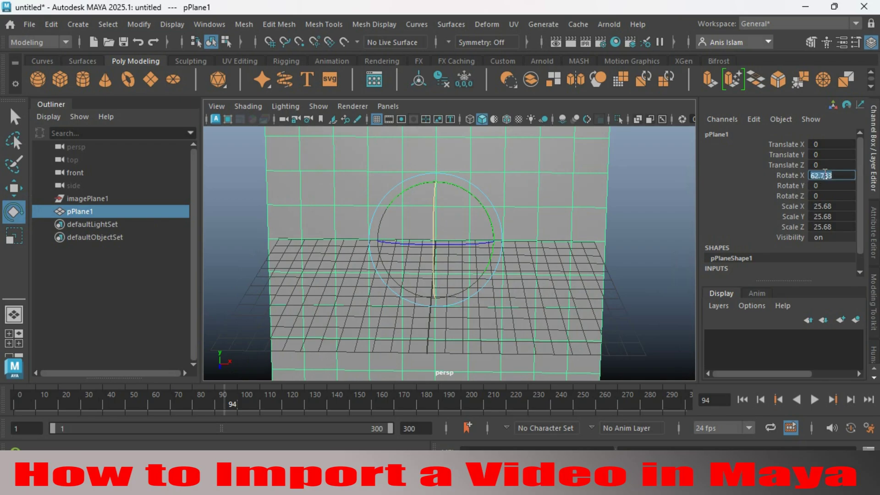
{"action": "type", "text": "90"}
{"action": "key", "text": "Return"}
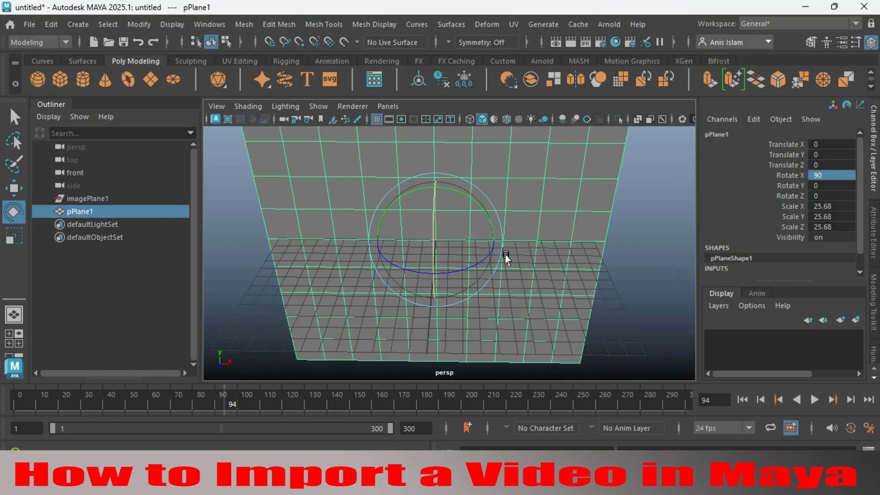
{"action": "scroll", "coordinate": [389, 257], "scroll_direction": "down", "scroll_amount": 3}
{"action": "scroll", "coordinate": [398, 245], "scroll_direction": "down", "scroll_amount": 2}
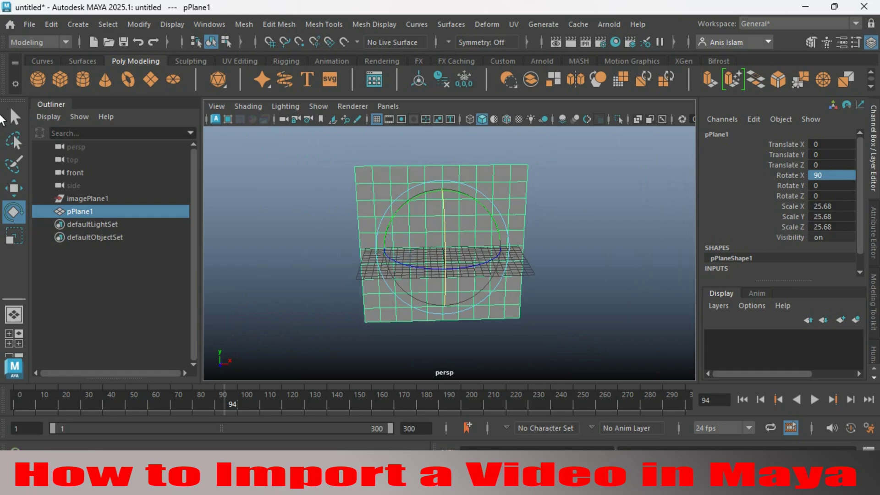
{"action": "left_click", "coordinate": [14, 117]}
- Assign a new Blinn material to the plane
{"action": "right_click", "coordinate": [455, 208]}
{"action": "mouse_move", "coordinate": [449, 427]}
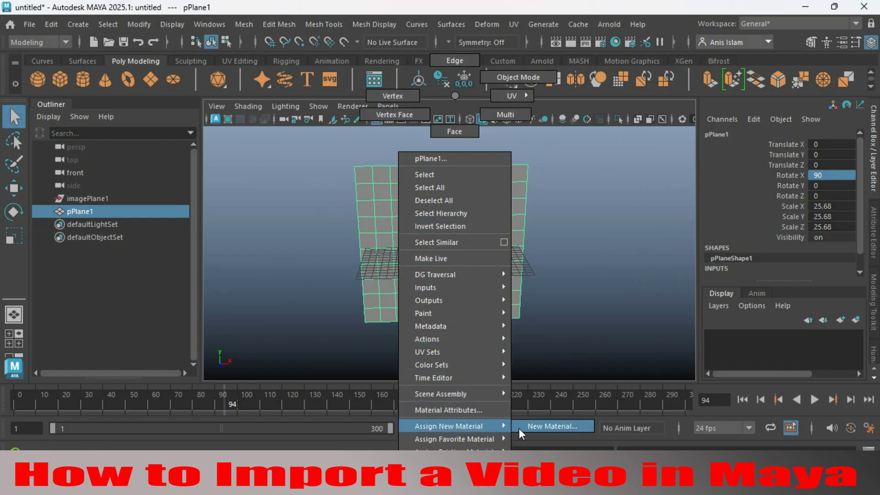
{"action": "left_click", "coordinate": [529, 427]}
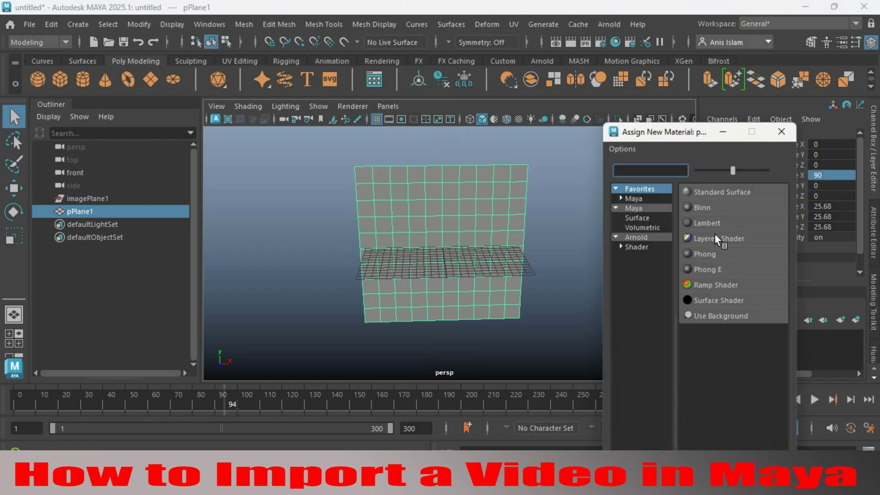
{"action": "left_click", "coordinate": [700, 205]}
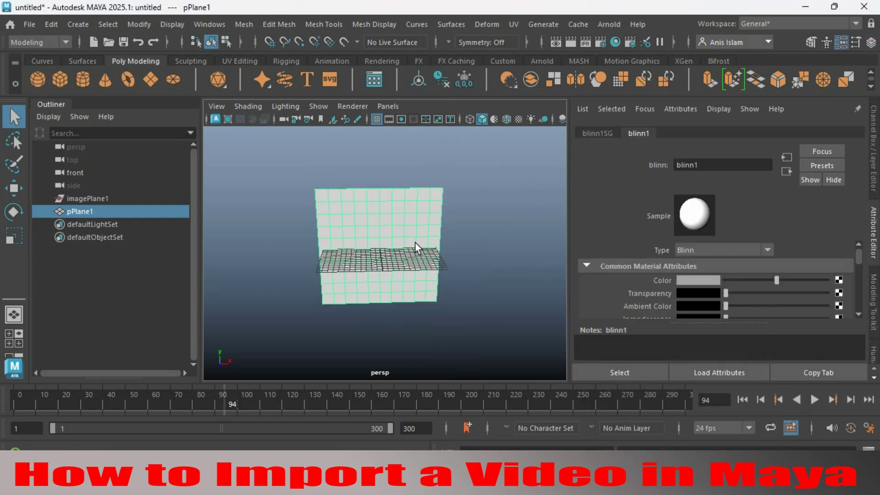
- Connect a File texture node to the Blinn's colour and browse for its image
{"action": "left_click", "coordinate": [839, 280]}
{"action": "left_click", "coordinate": [401, 270]}
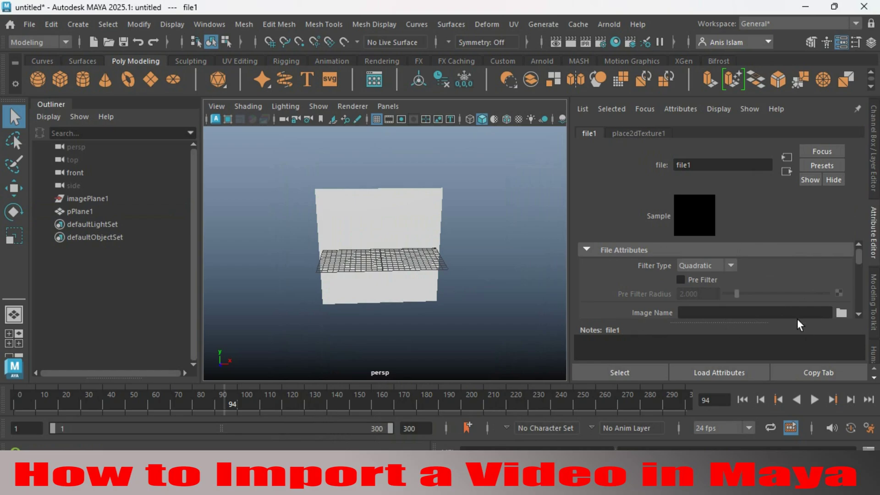
{"action": "left_click", "coordinate": [840, 313]}
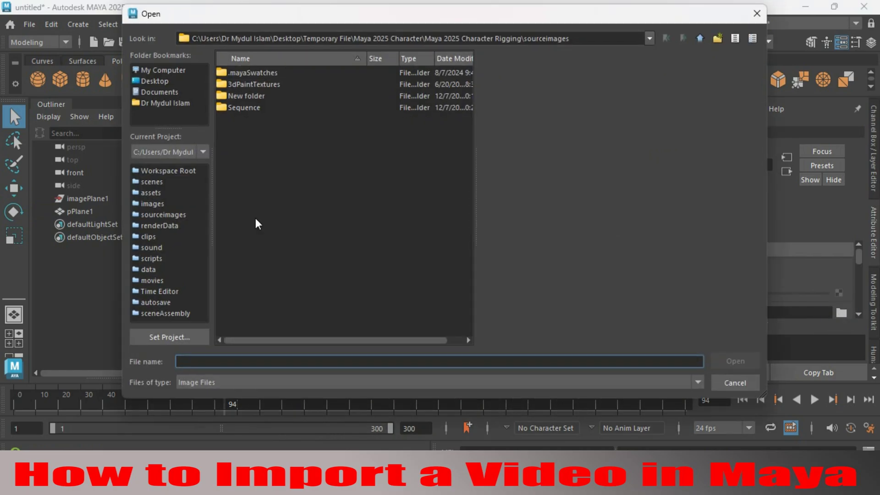
- Load Sequence/Comp 1/Jpeg_00000.jpg as the file texture's image
{"action": "double_click", "coordinate": [248, 105]}
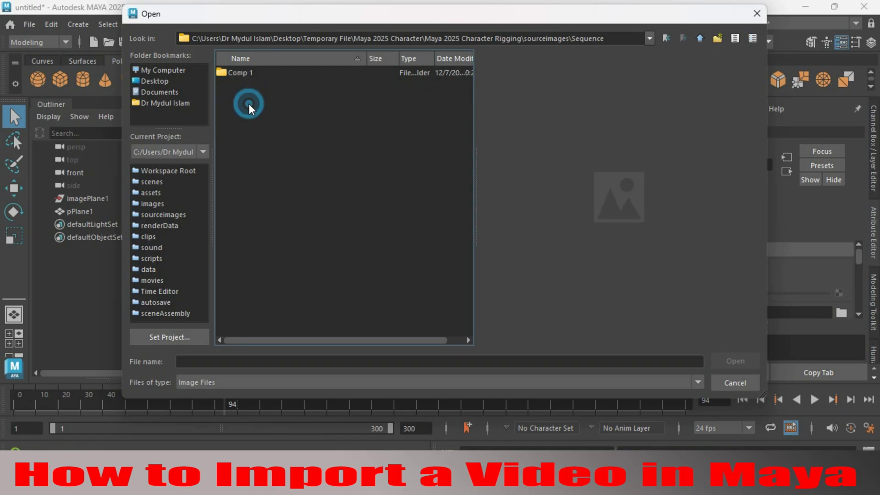
{"action": "double_click", "coordinate": [249, 73]}
{"action": "left_click", "coordinate": [250, 72]}
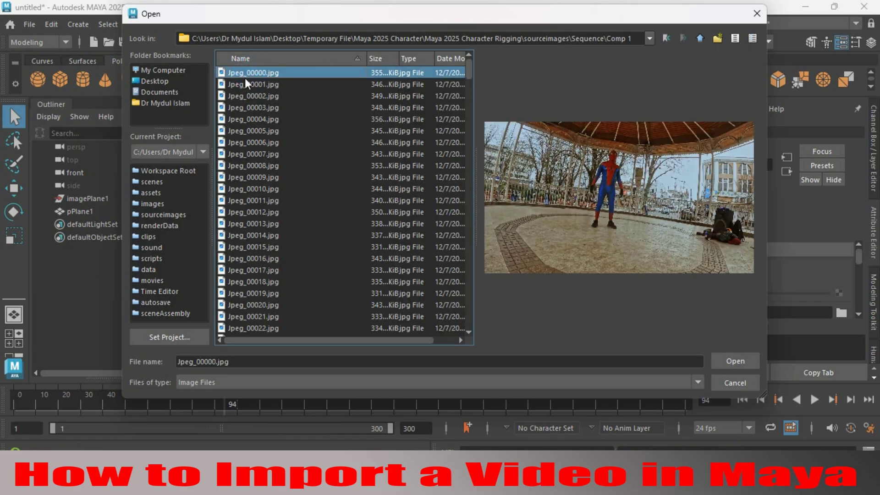
{"action": "left_click", "coordinate": [719, 360]}
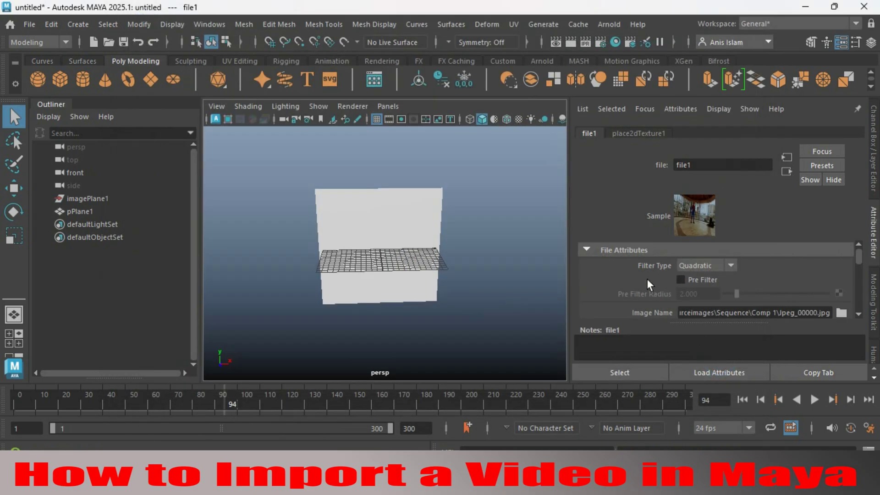
{"action": "scroll", "coordinate": [647, 279], "scroll_direction": "down", "scroll_amount": 2}
{"action": "scroll", "coordinate": [647, 278], "scroll_direction": "up", "scroll_amount": 1}
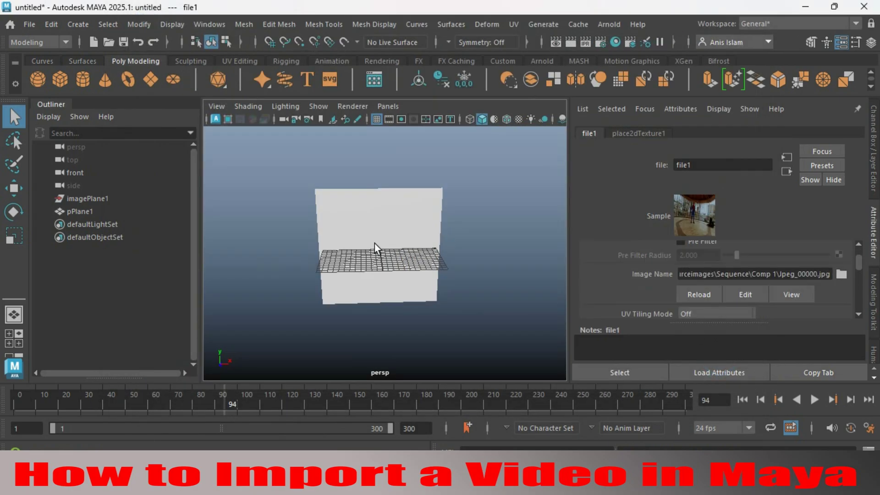
- Turn on Textured viewport display and enable Use Image Sequence on file1
{"action": "left_click", "coordinate": [516, 119]}
{"action": "scroll", "coordinate": [652, 292], "scroll_direction": "down", "scroll_amount": 1}
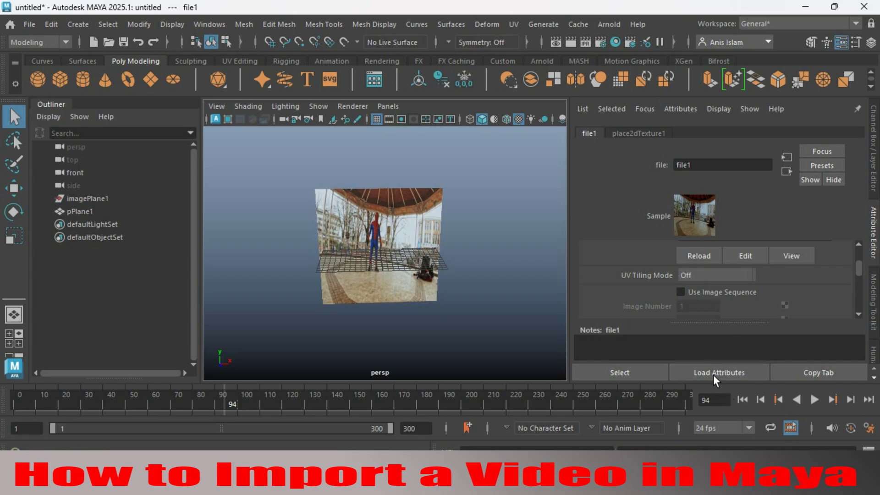
{"action": "left_click", "coordinate": [681, 292]}
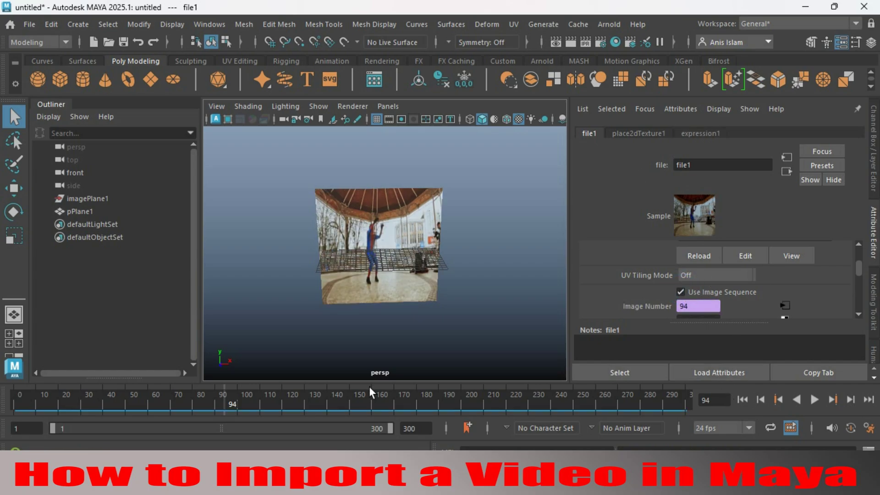
- Play the timeline and tumble the perspective camera in close on the backflip-textured plane
{"action": "left_click", "coordinate": [813, 401]}
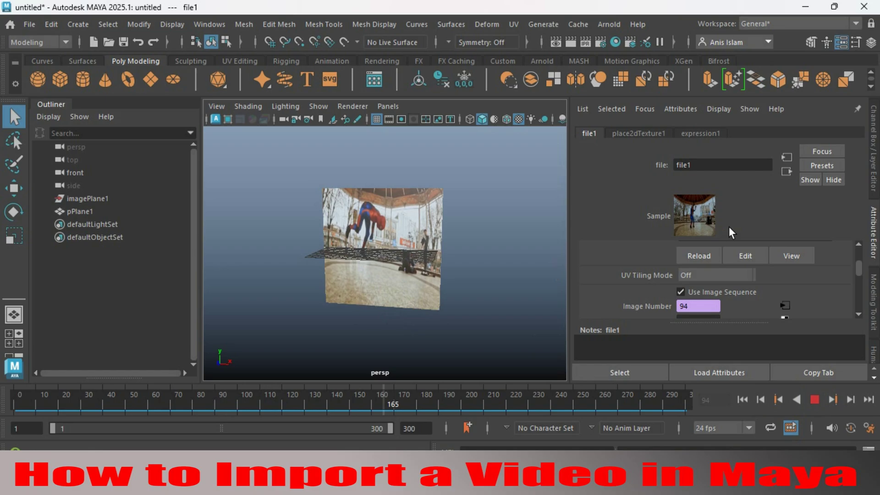
{"action": "key", "text": "ctrl+a"}
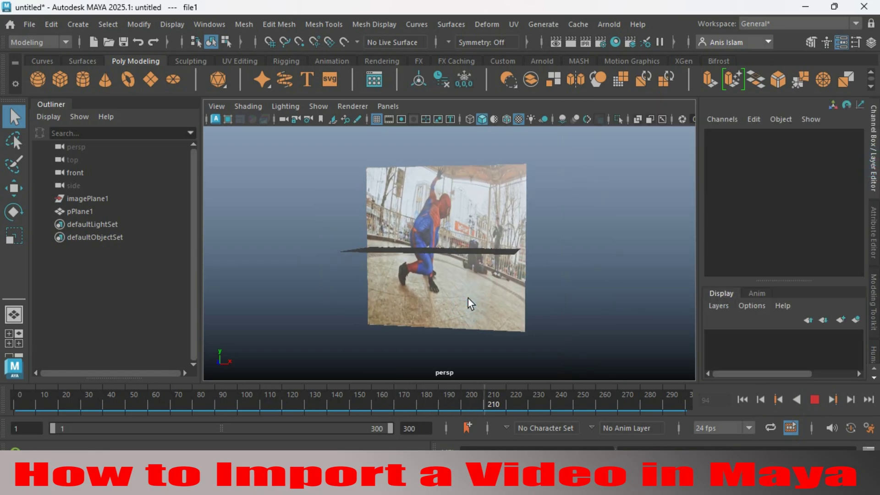
{"action": "left_click_drag", "start_coordinate": [468, 304], "coordinate": [502, 314], "text": "alt"}
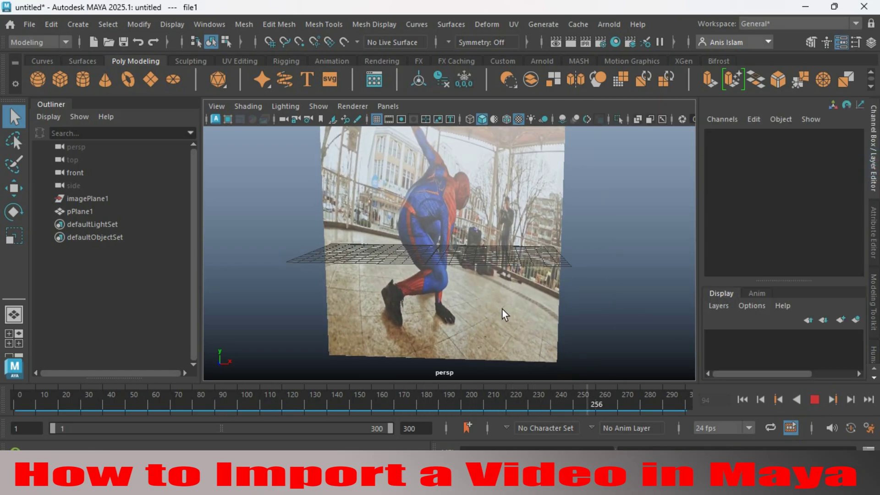
{"action": "left_click_drag", "start_coordinate": [496, 295], "coordinate": [488, 321], "text": "alt"}
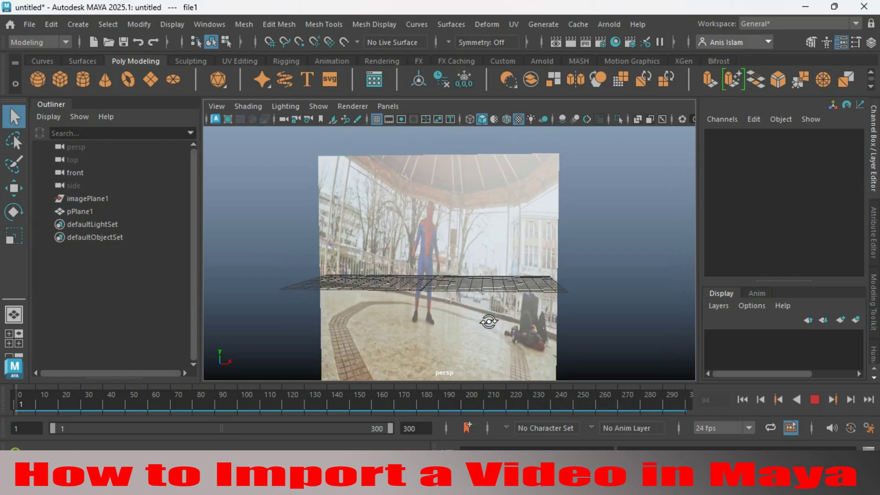
{"action": "mouse_move", "coordinate": [491, 330]}
{"action": "middle_mouse_down", "text": "alt"}
{"action": "mouse_move", "coordinate": [488, 308]}
{"action": "mouse_move", "coordinate": [496, 312]}
{"action": "middle_mouse_up", "text": "alt"}
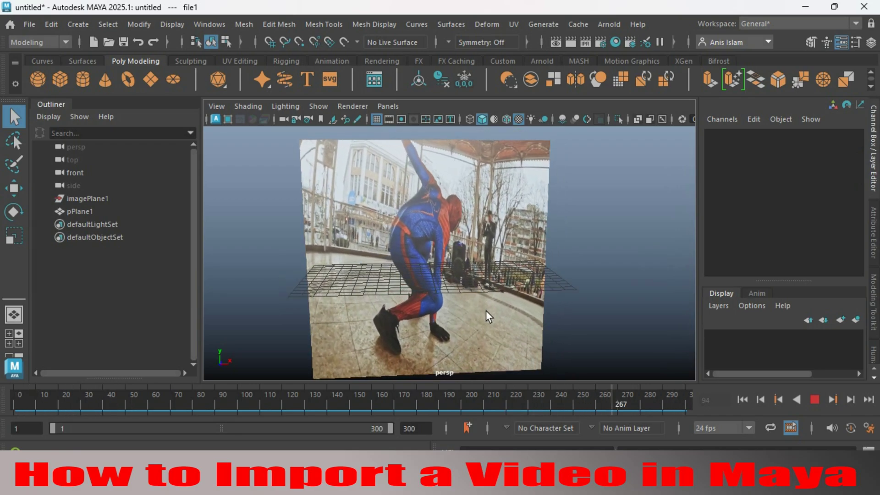